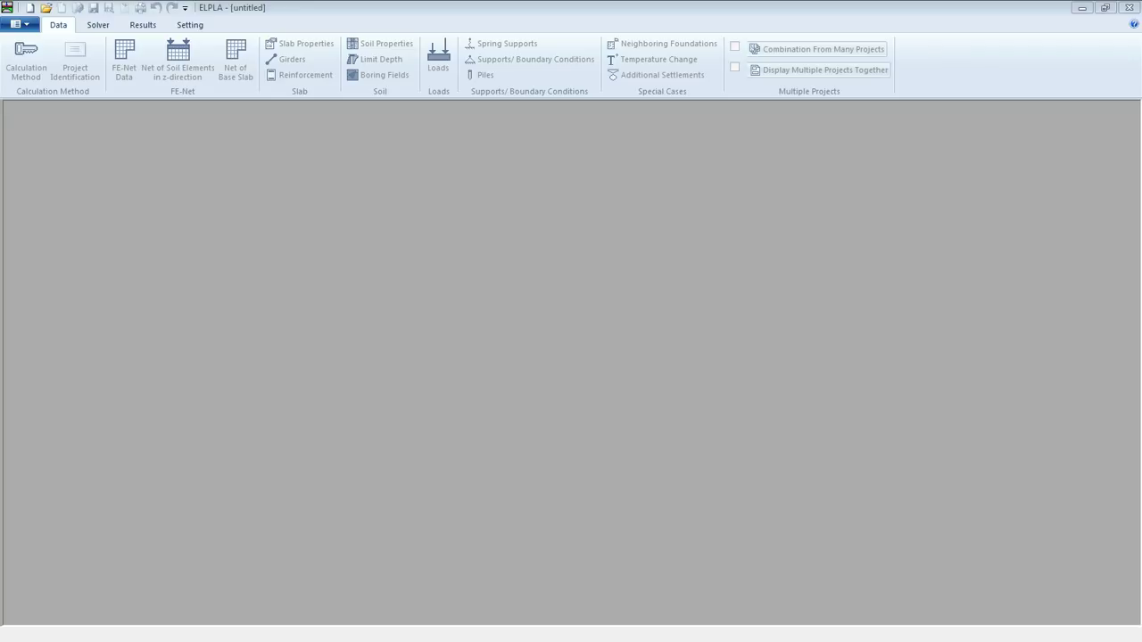
- Start a new project with the analysis of piled raft as its analysis type
left_click(20, 24)
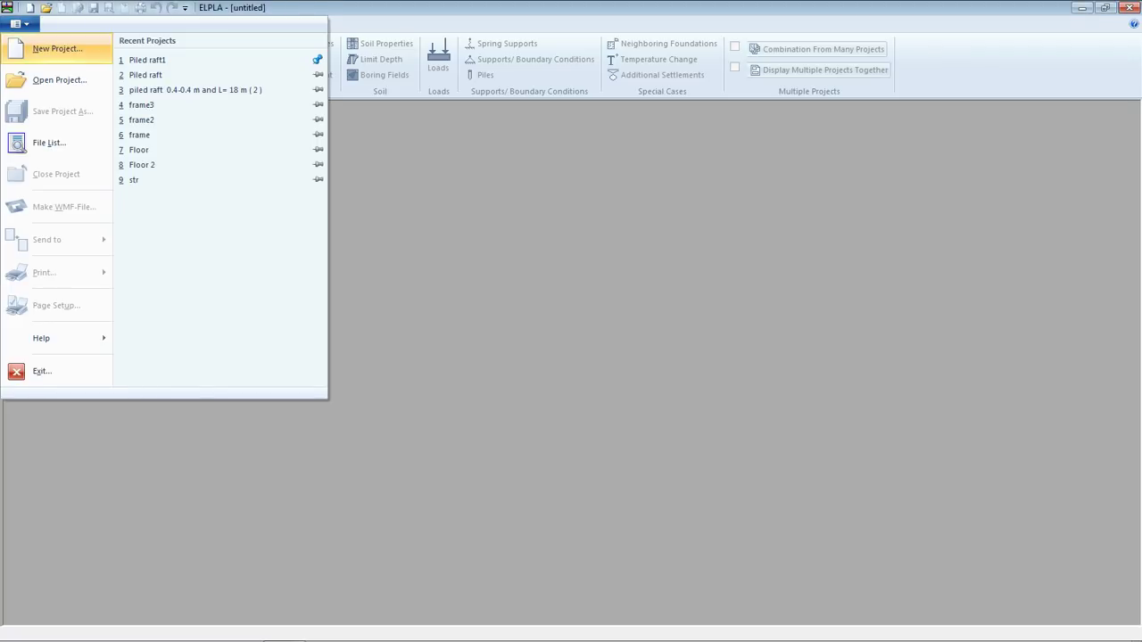
left_click(57, 49)
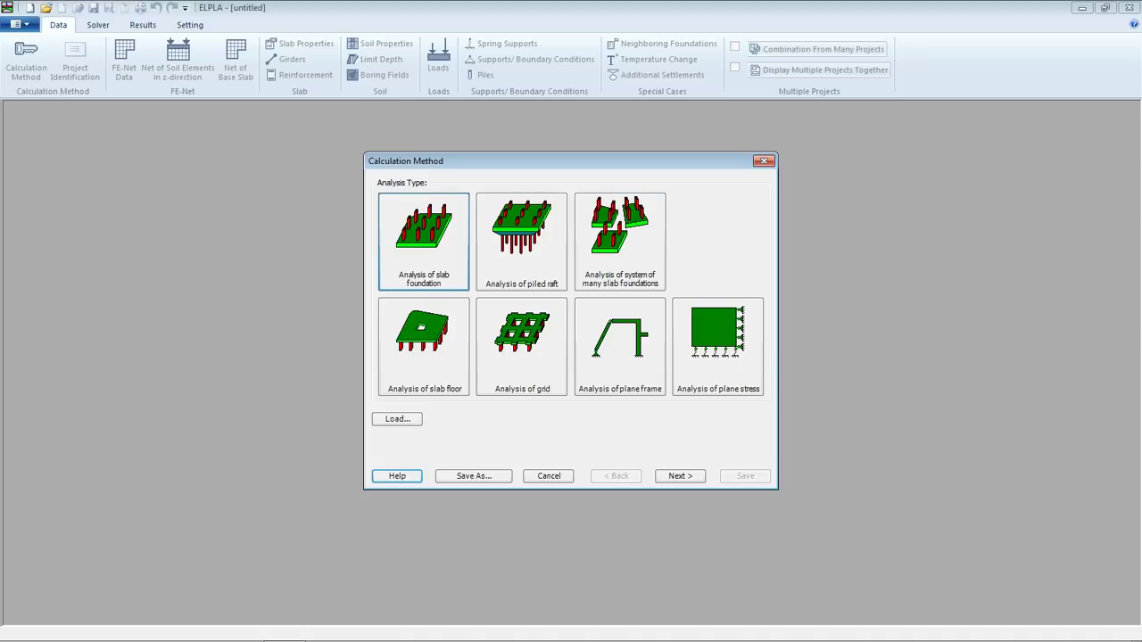
left_click(535, 276)
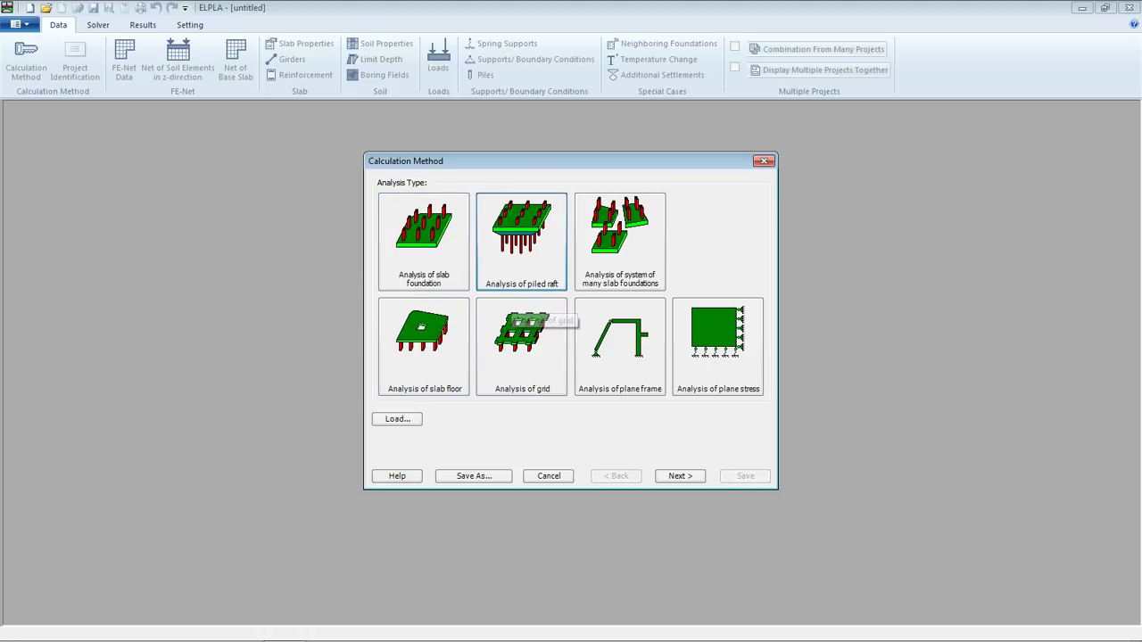
key("Return")
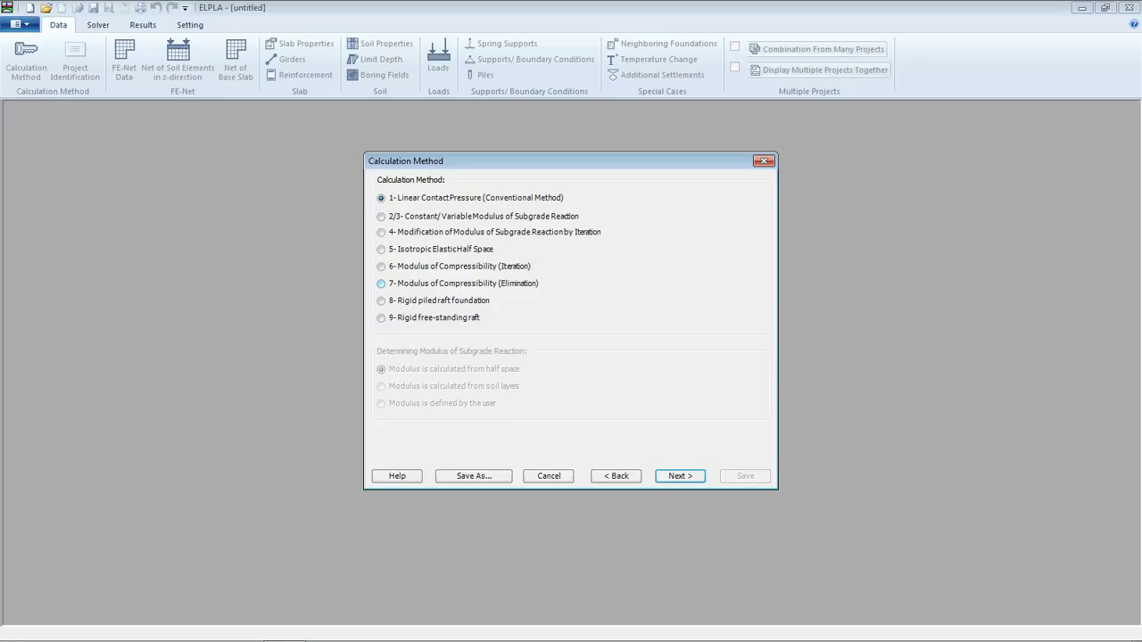
- Choose calculation method 7, Modulus of Compressibility (Elimination), and accept the unsymmetrical system
left_click(380, 283)
key("Return")
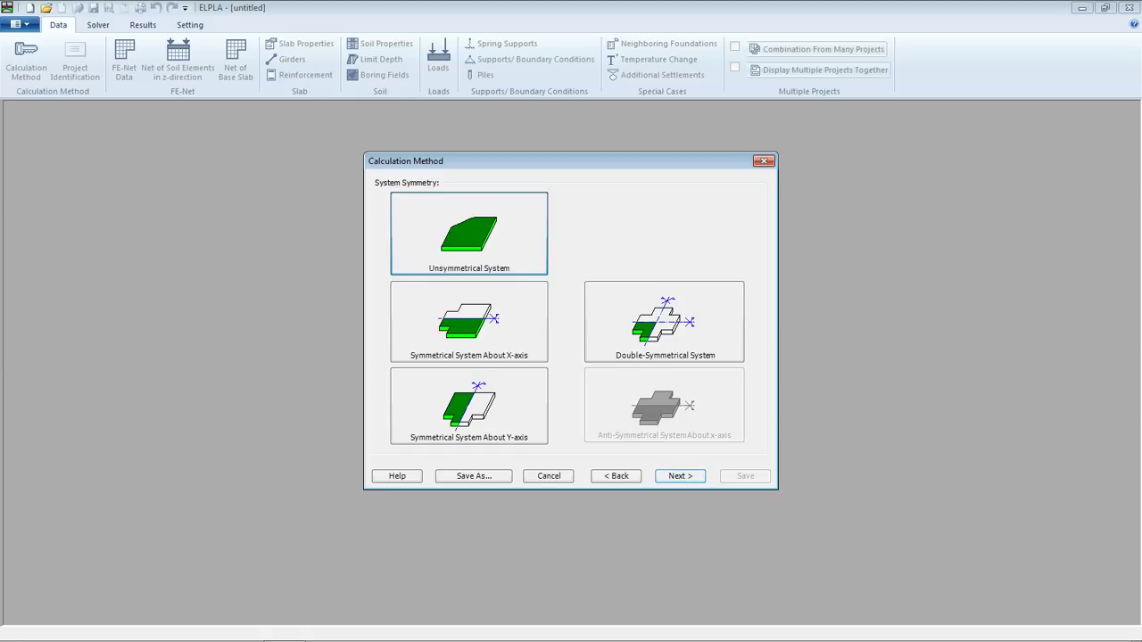
key("Return")
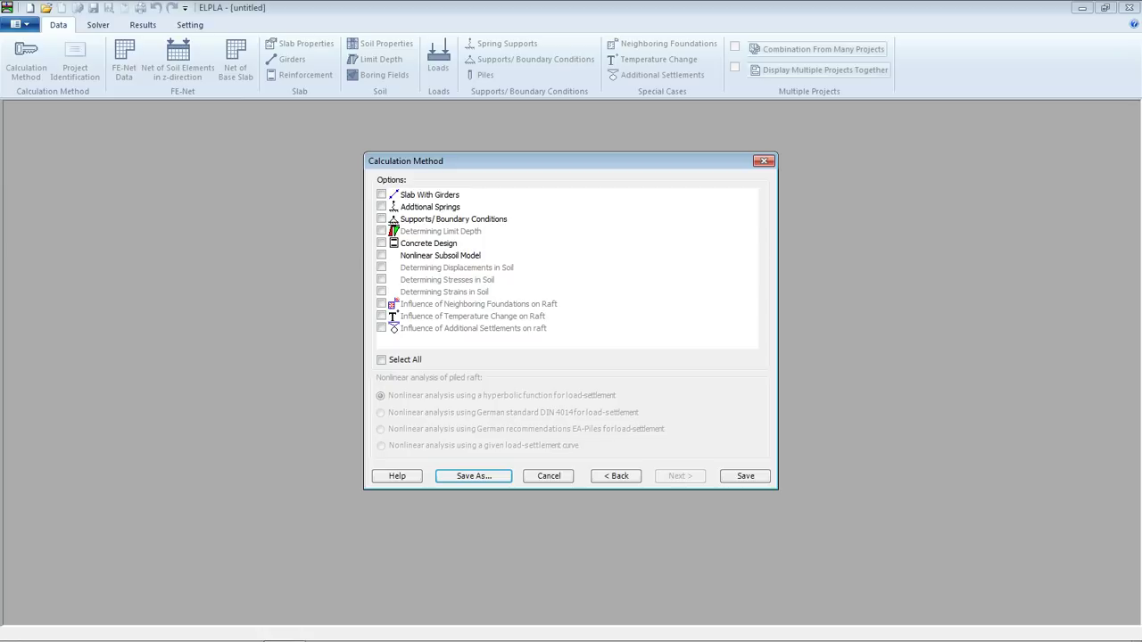
- Save the new project as "Piled raft" in the Data folder within Downloads, without any additional calculation options
left_click(456, 268)
key("Return")
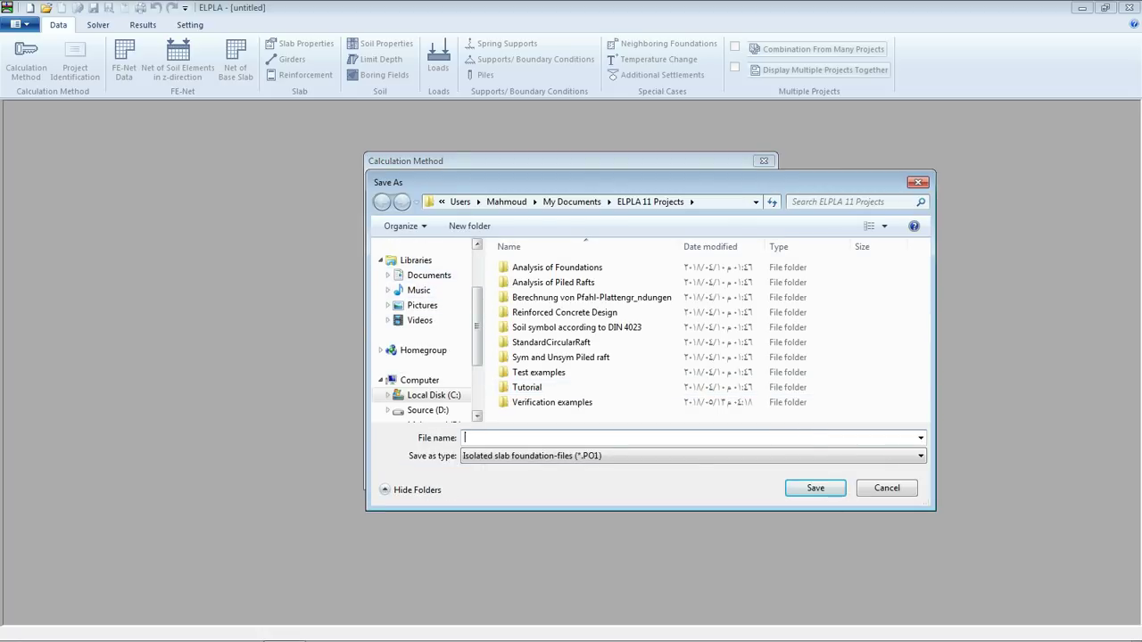
scroll(419, 339, "up", 3)
left_click(428, 281)
double_click(533, 285)
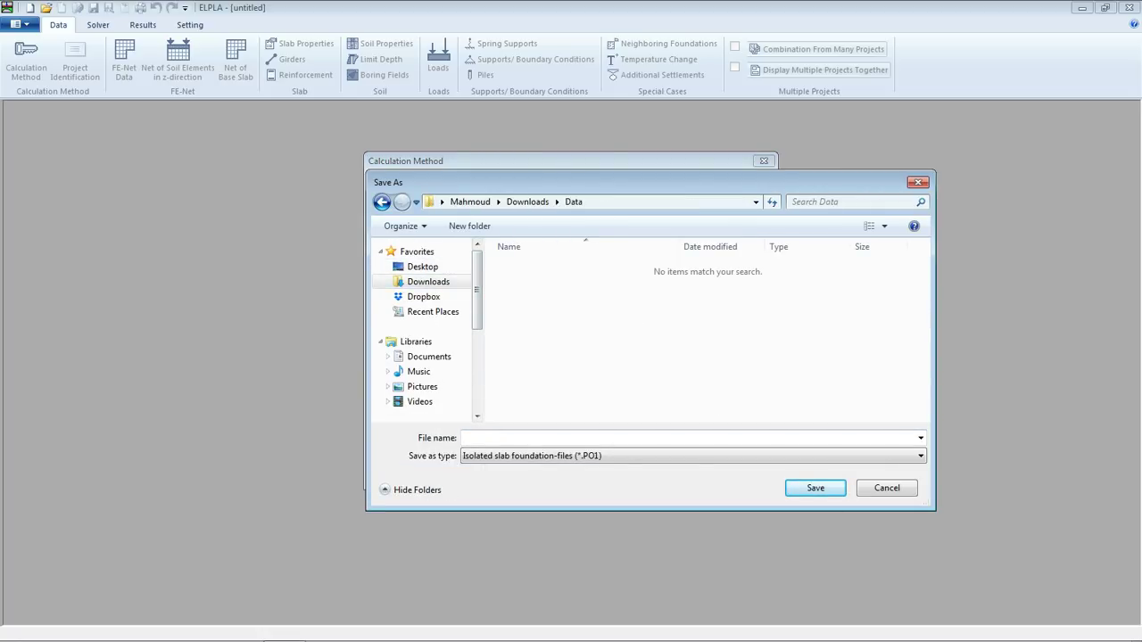
left_click(463, 437)
type("Pi")
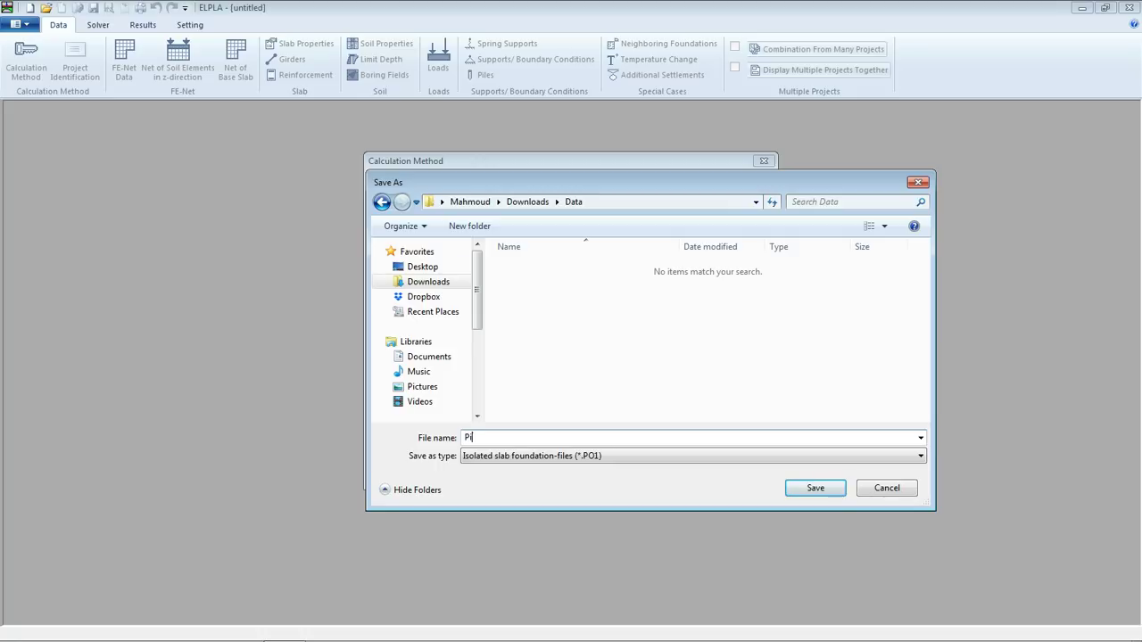
type("led raft")
key("Return")
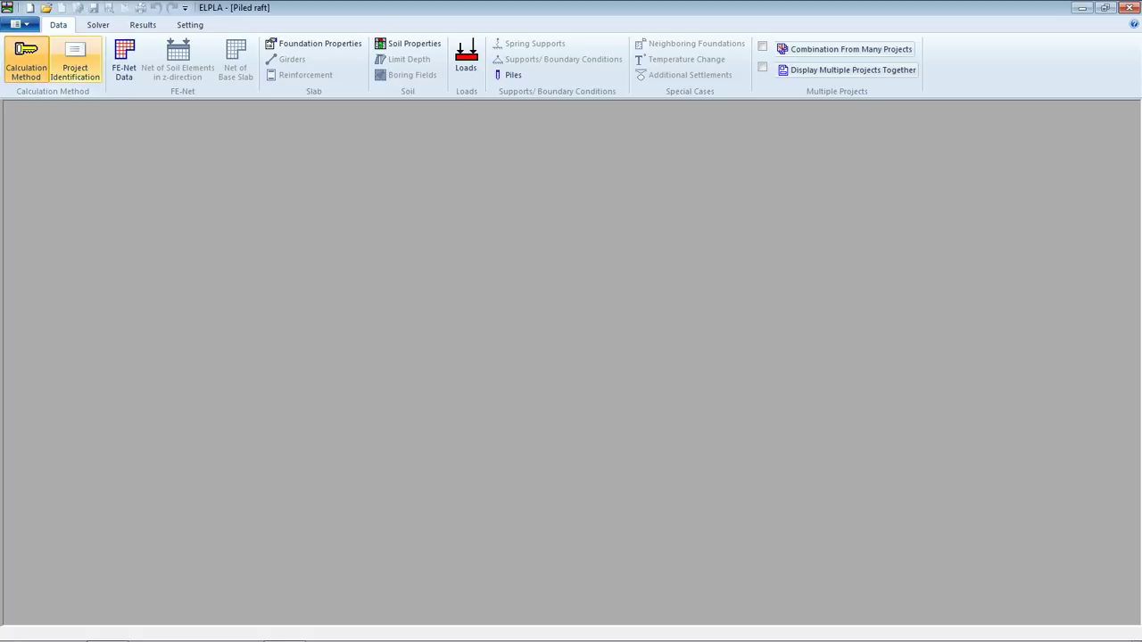
- Fill in the project identification with title "Analysis of piled raft" and project "Tutorial Manual", and save it
left_click(75, 61)
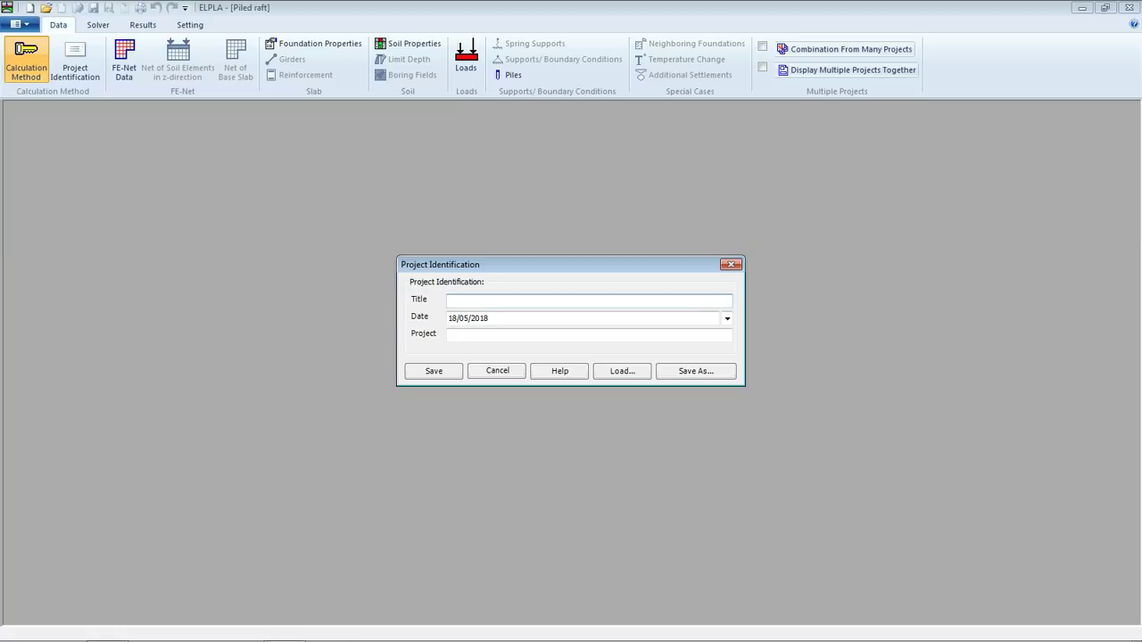
type("Analysis of piled raft")
left_click(589, 335)
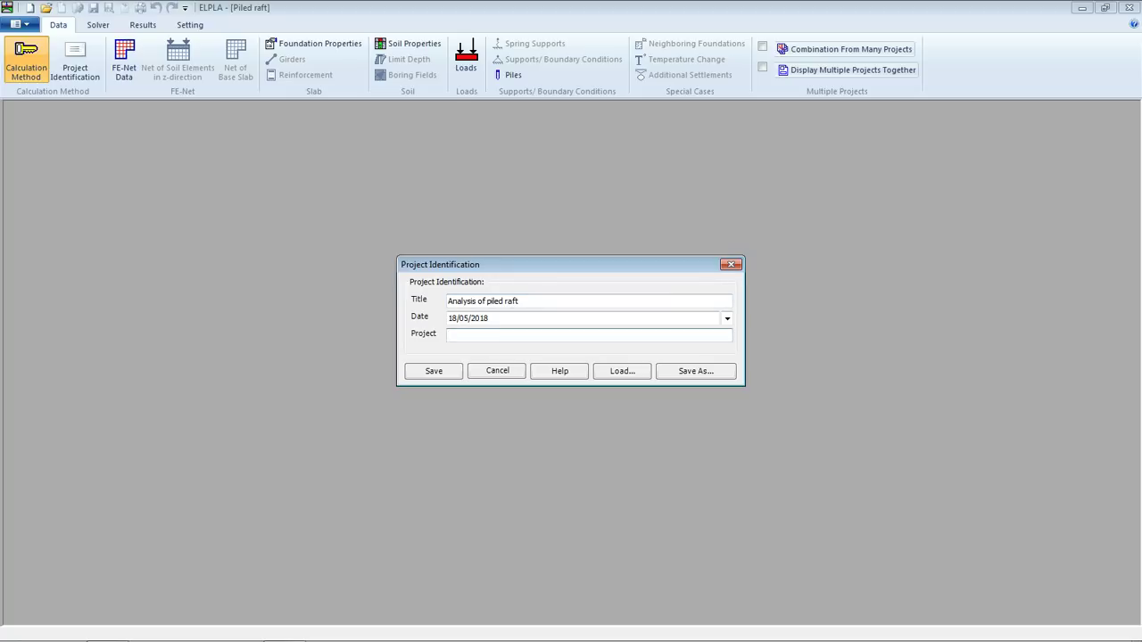
type("Tutorial Manual")
key("Return")
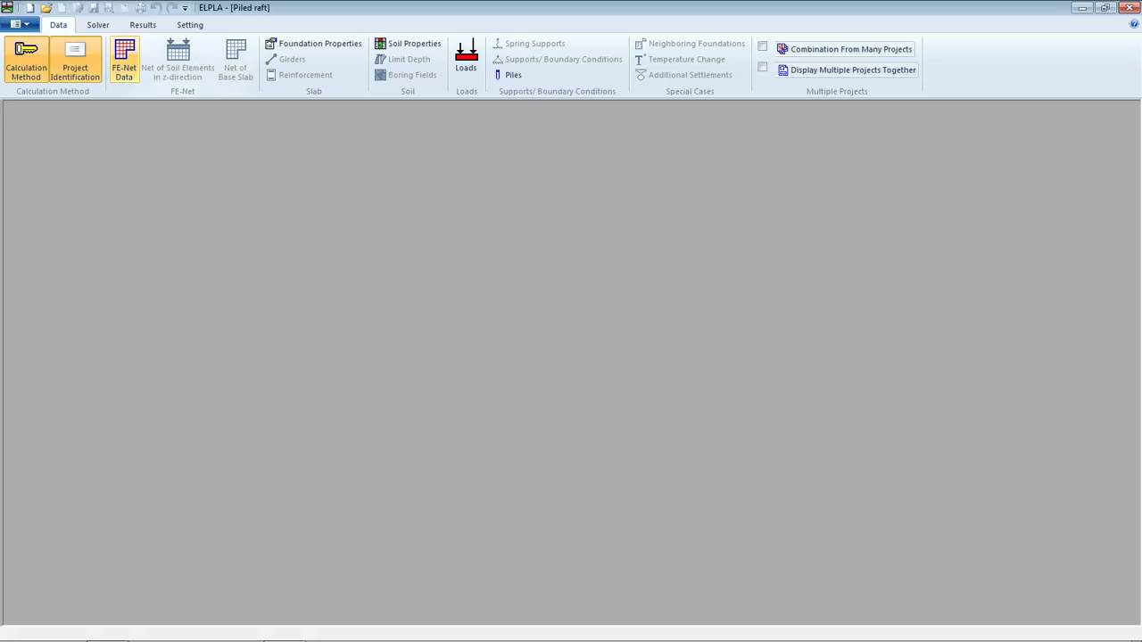
- Begin the FE-net generation with a rectangular slab 24.5 m long and 21 m wide
left_click(124, 60)
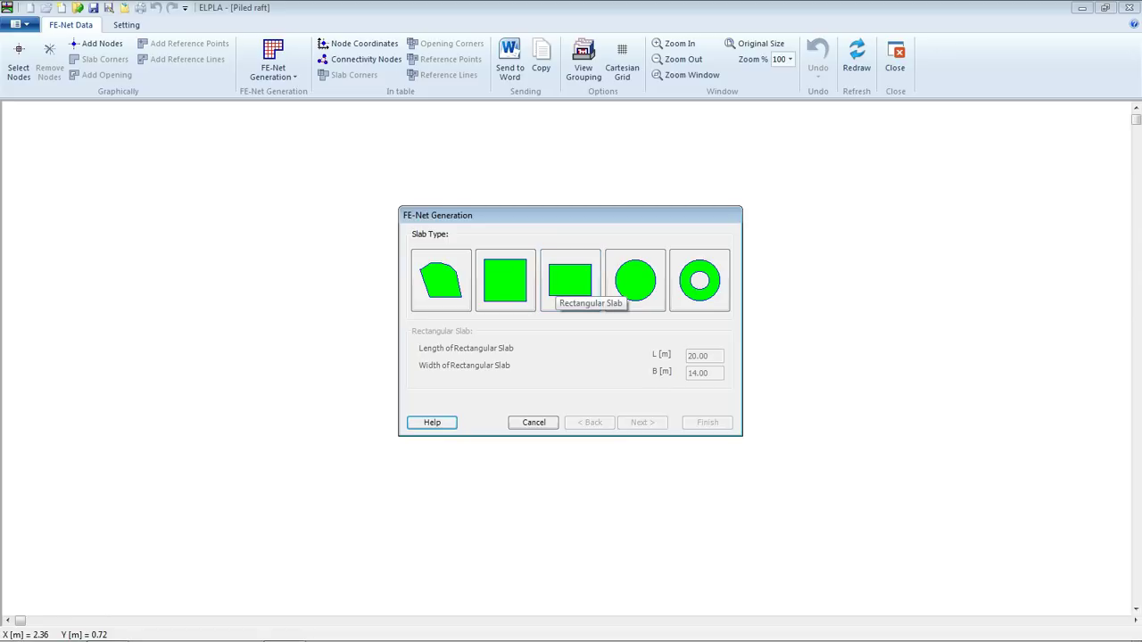
left_click(570, 281)
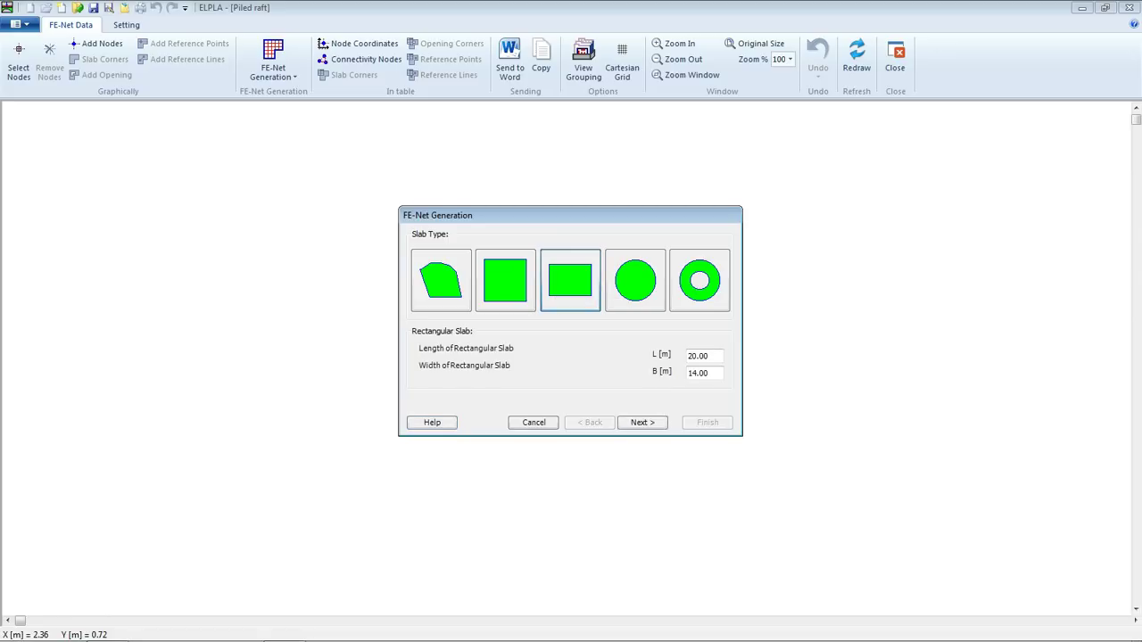
left_click(704, 355)
type("24.5")
key("Tab")
type("21")
key("Return")
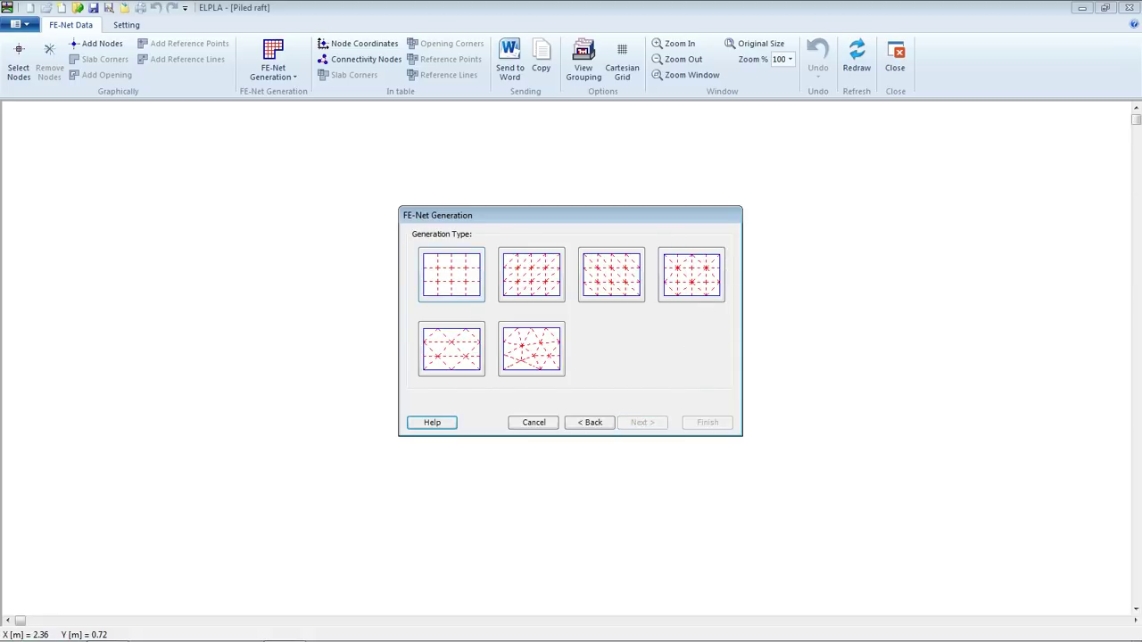
- Generate the net with rectangular elements, using constant grid intervals of 1.75 m in both the x- and y-directions
left_click(451, 275)
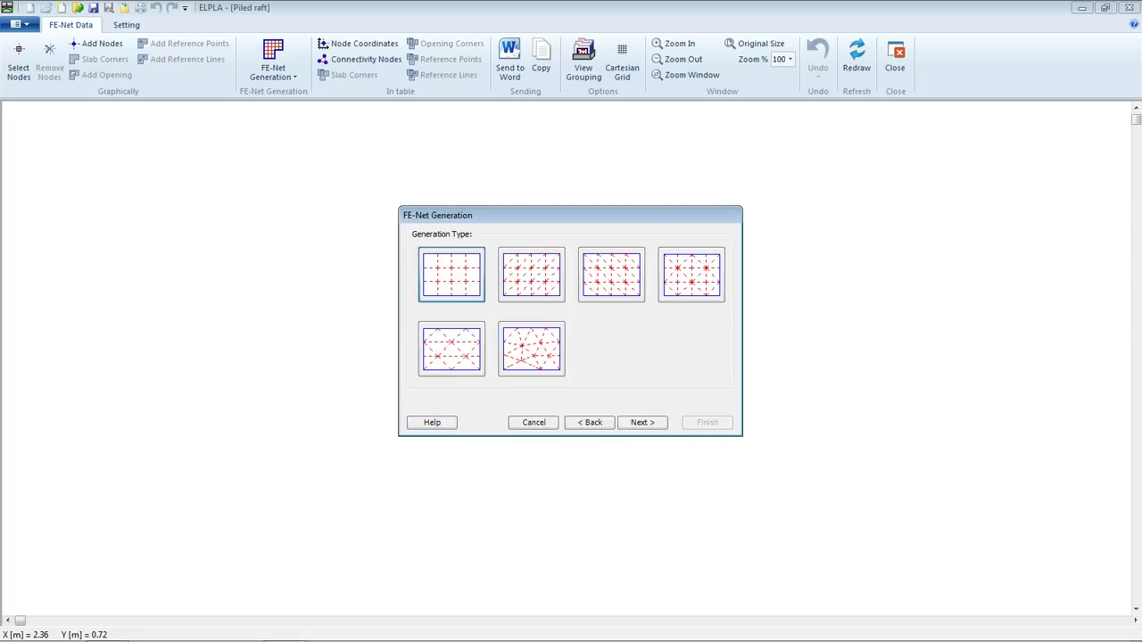
key("Return")
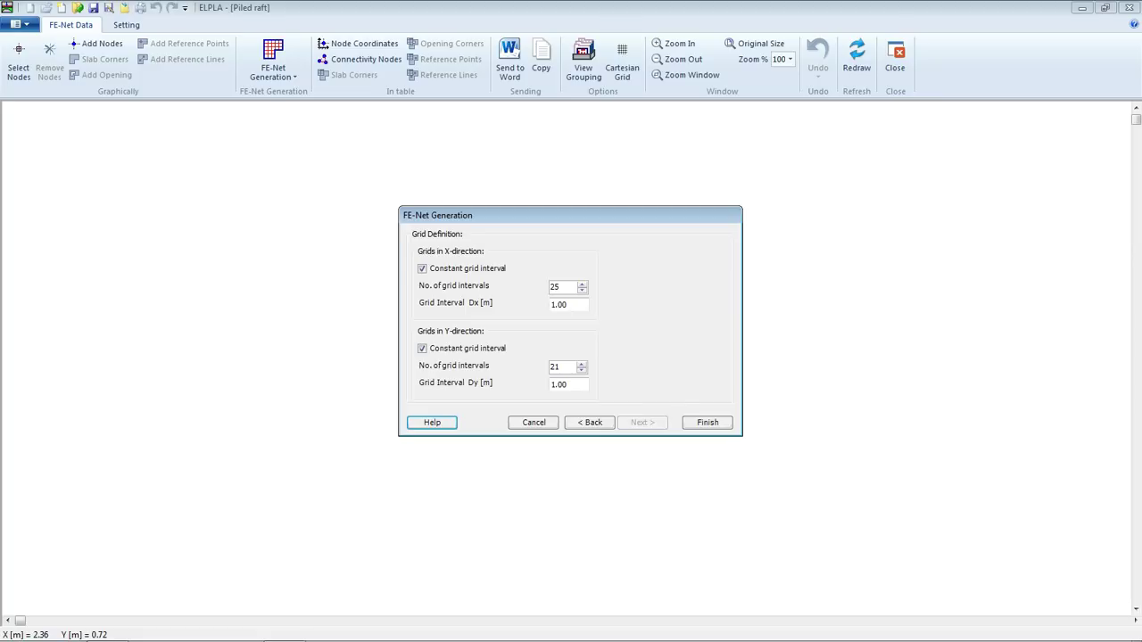
double_click(562, 304)
type("1.78")
key("BackSpace")
type("5")
double_click(562, 385)
type("1.75")
key("Return")
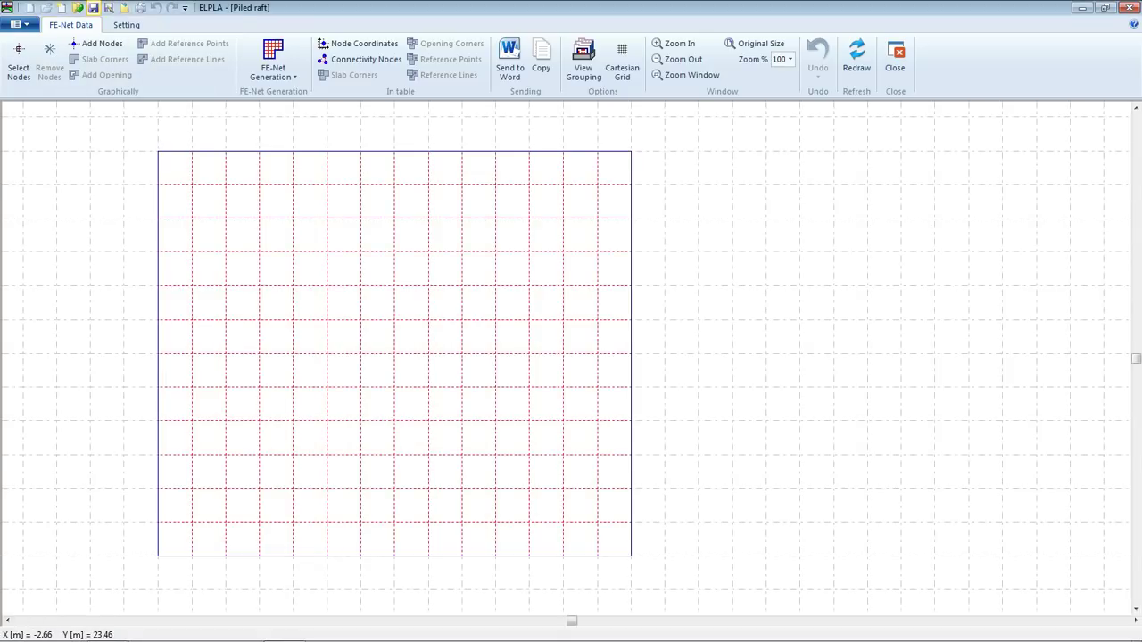
- Save the generated FE-net data and close the net editor
left_click(16, 24)
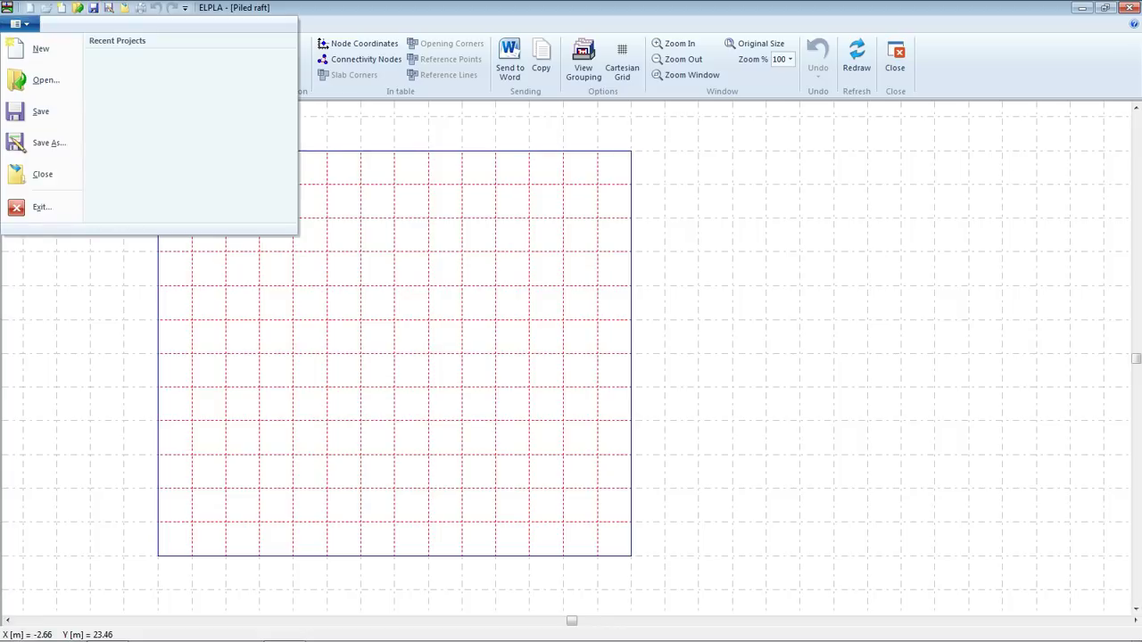
left_click(41, 110)
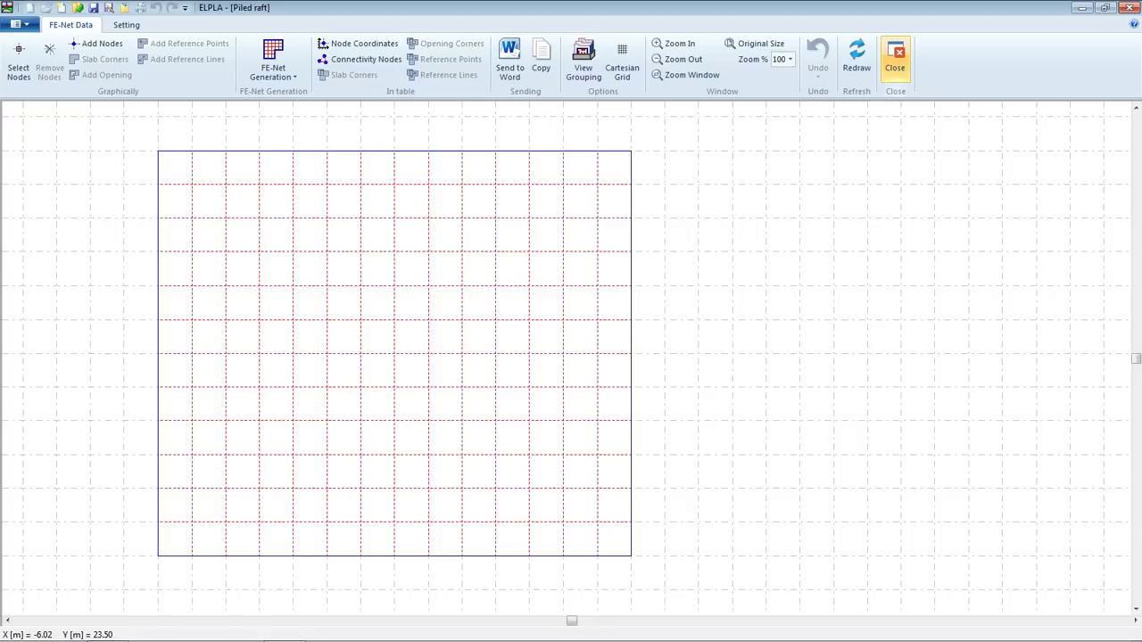
left_click(894, 59)
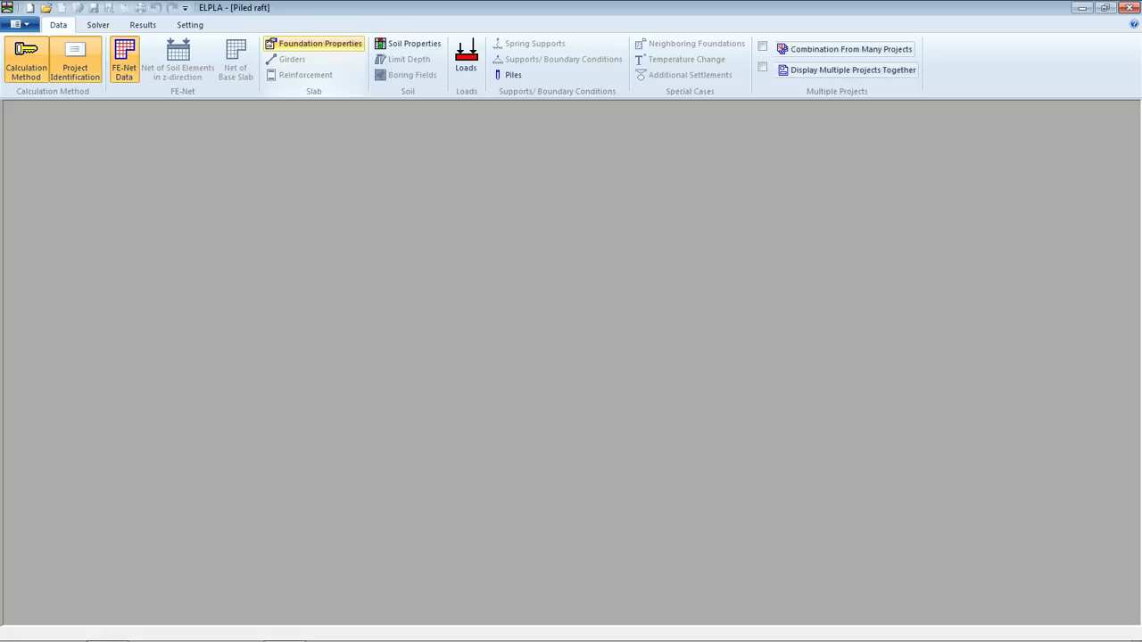
- Define foundation element group 1 with E-modulus 3.4E+07 kN/m2, Poisson's ratio 0.2 and slab thickness 1.5 m
left_click(314, 42)
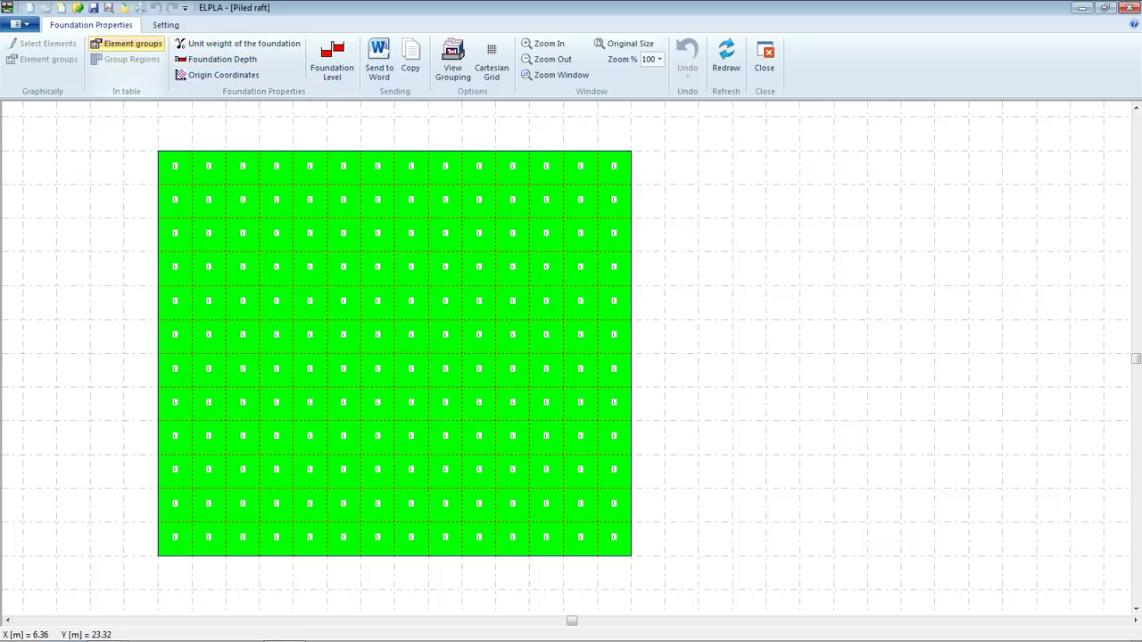
left_click(126, 44)
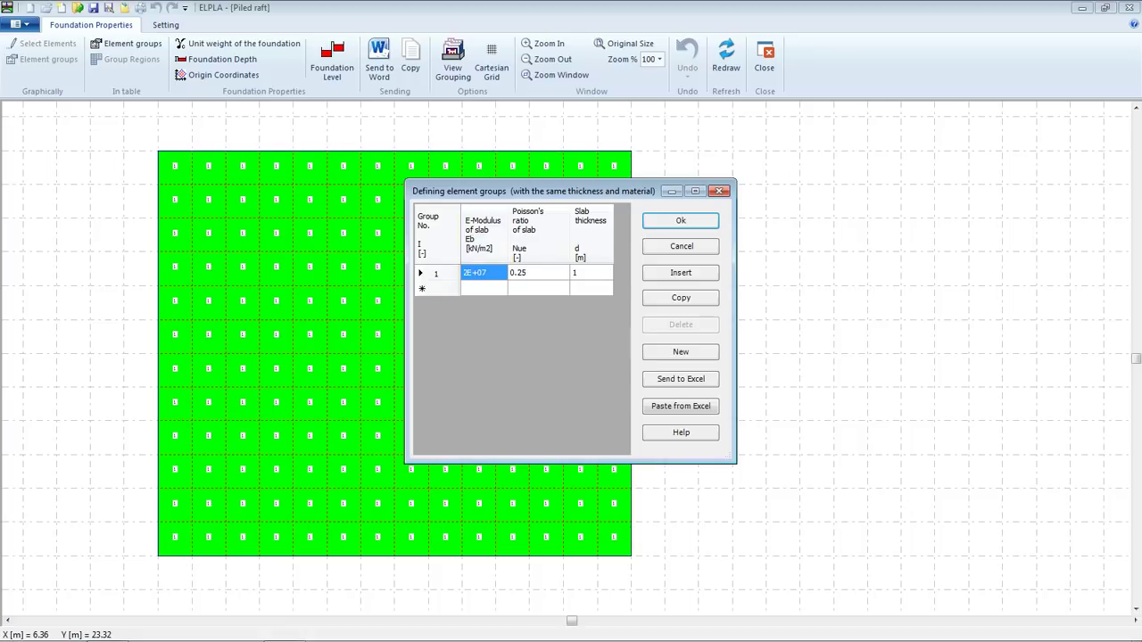
key("F2")
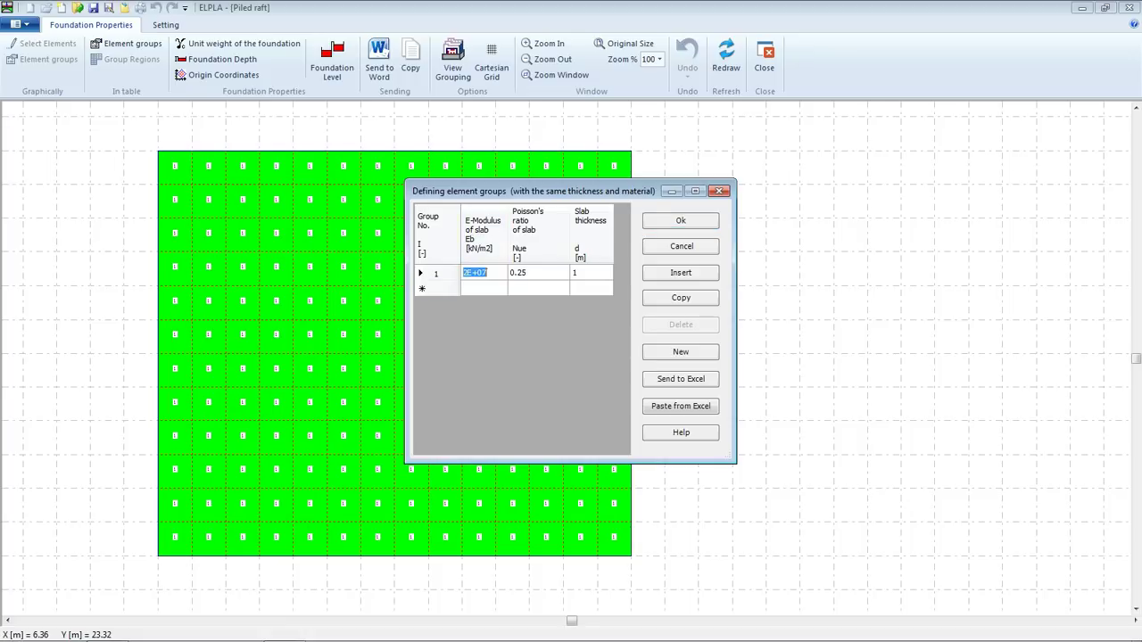
key("Home")
key("shift+Right")
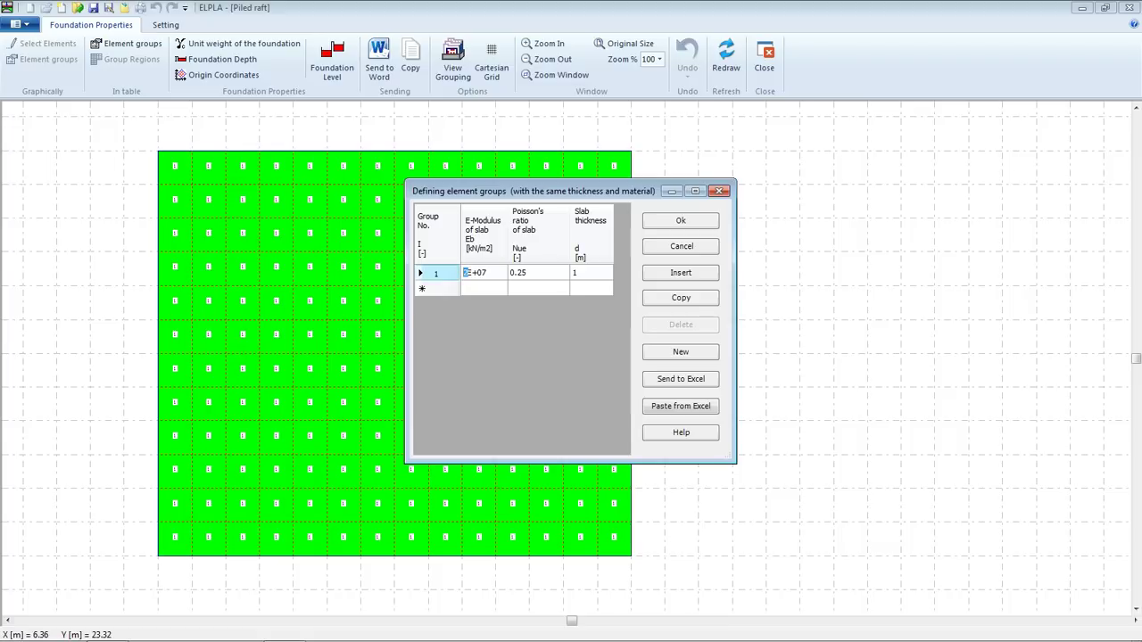
type("3.4")
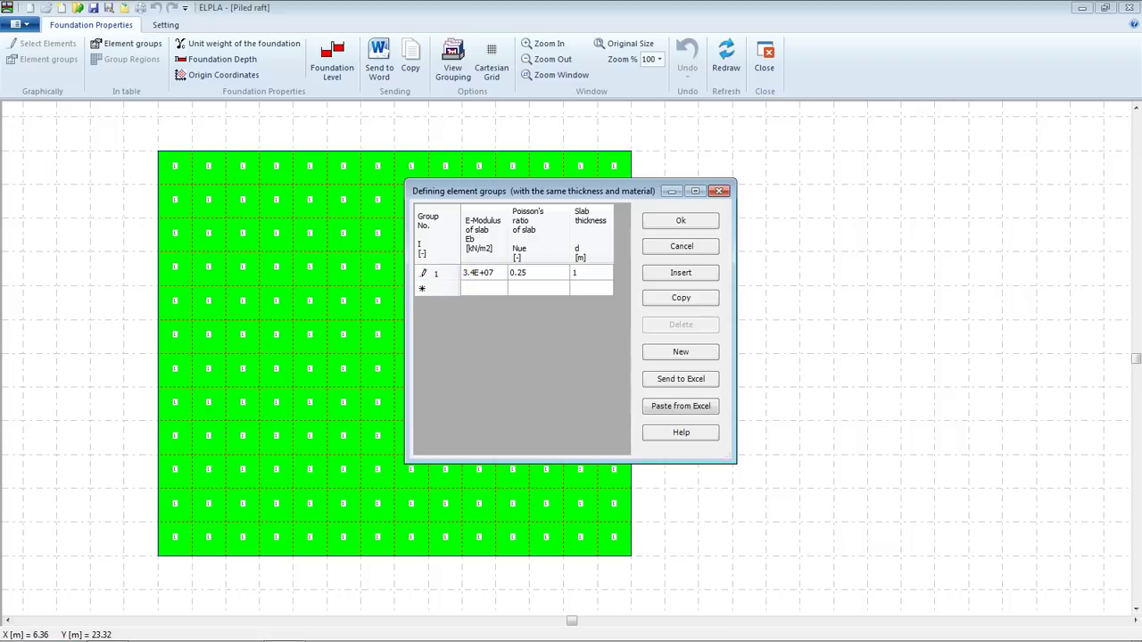
left_click(538, 272)
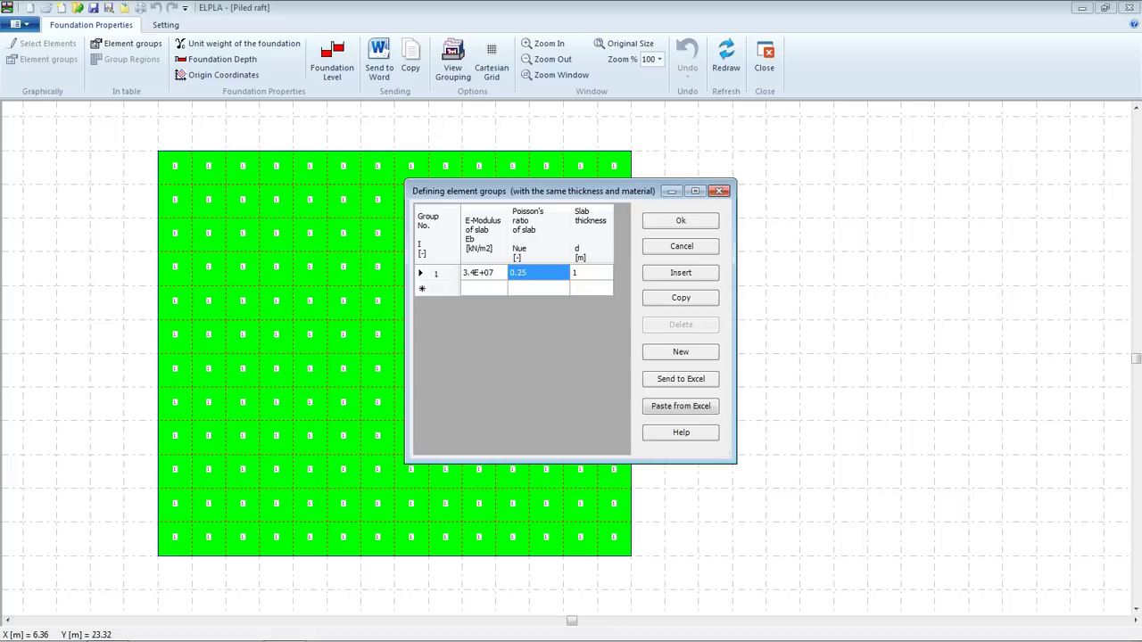
type("0.2")
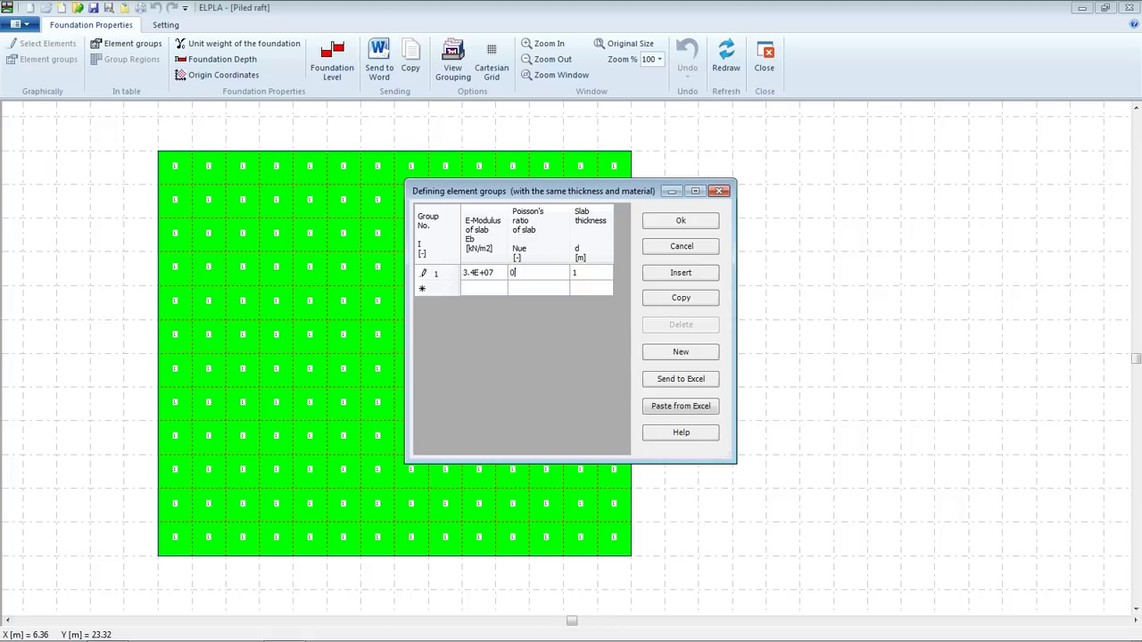
left_click(591, 272)
type("1.5")
key("Return")
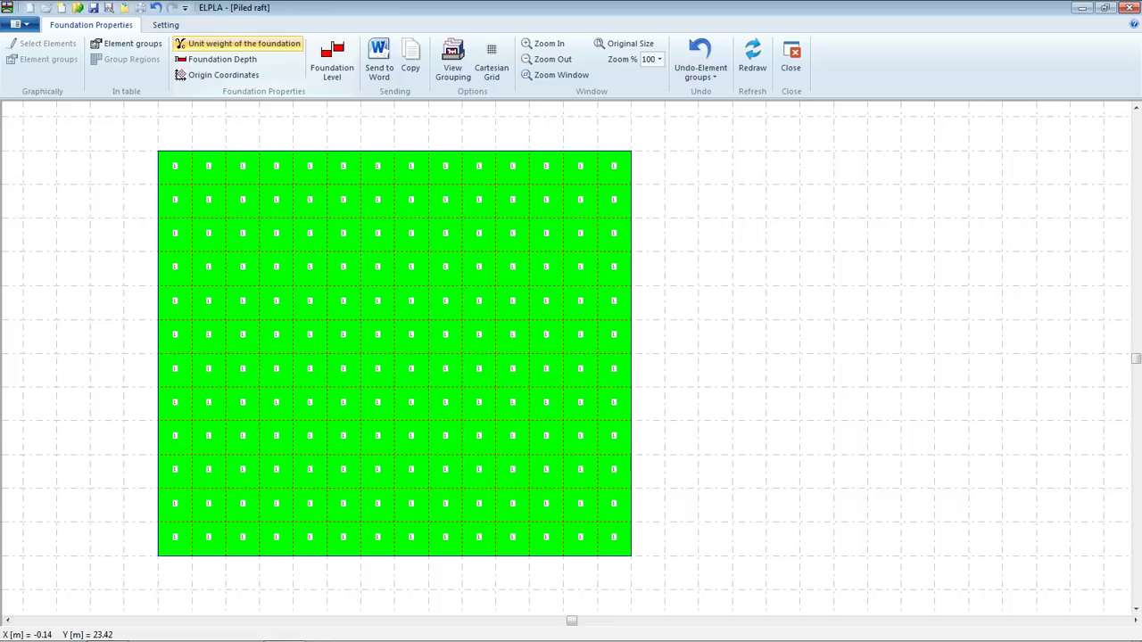
- Accept 25 kN/m3 as the unit weight of the foundation
left_click(238, 43)
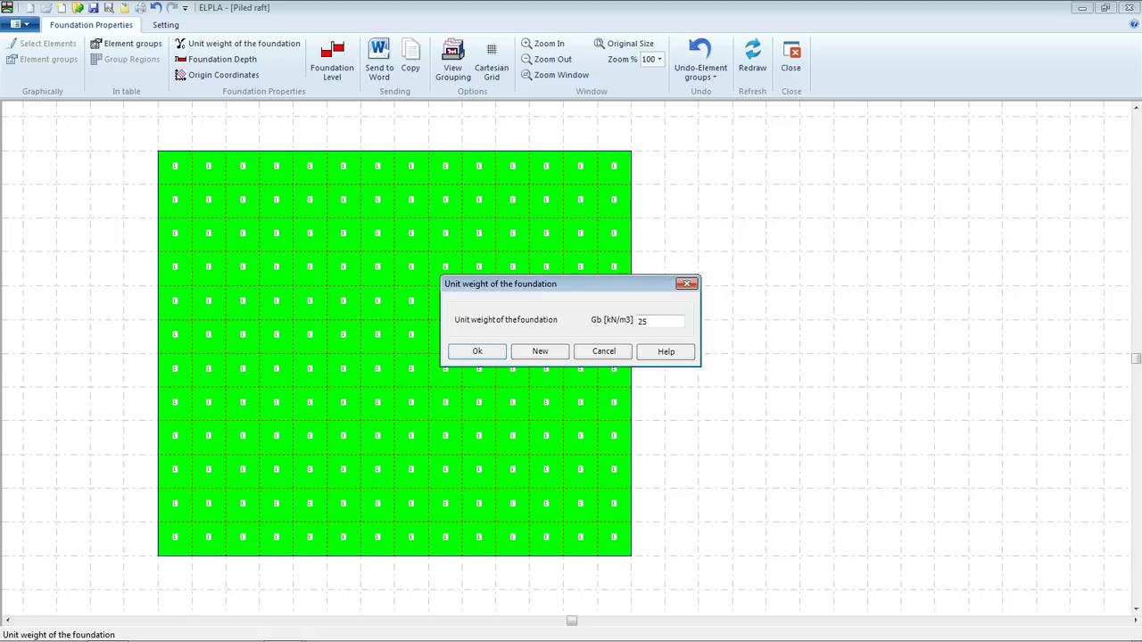
left_click(477, 351)
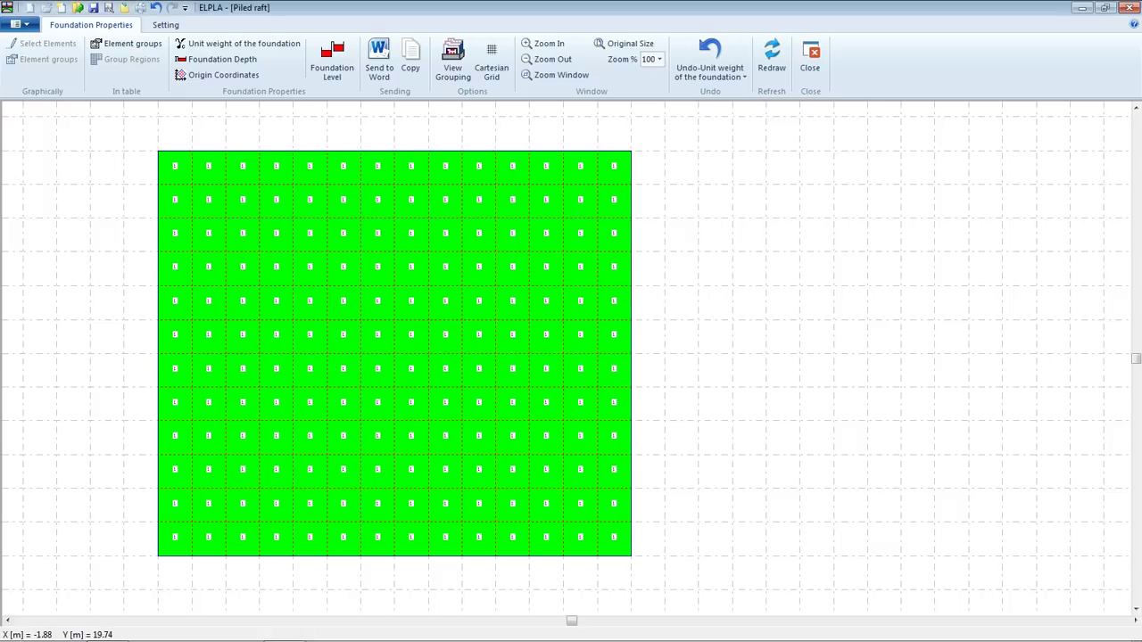
key("ctrl+z")
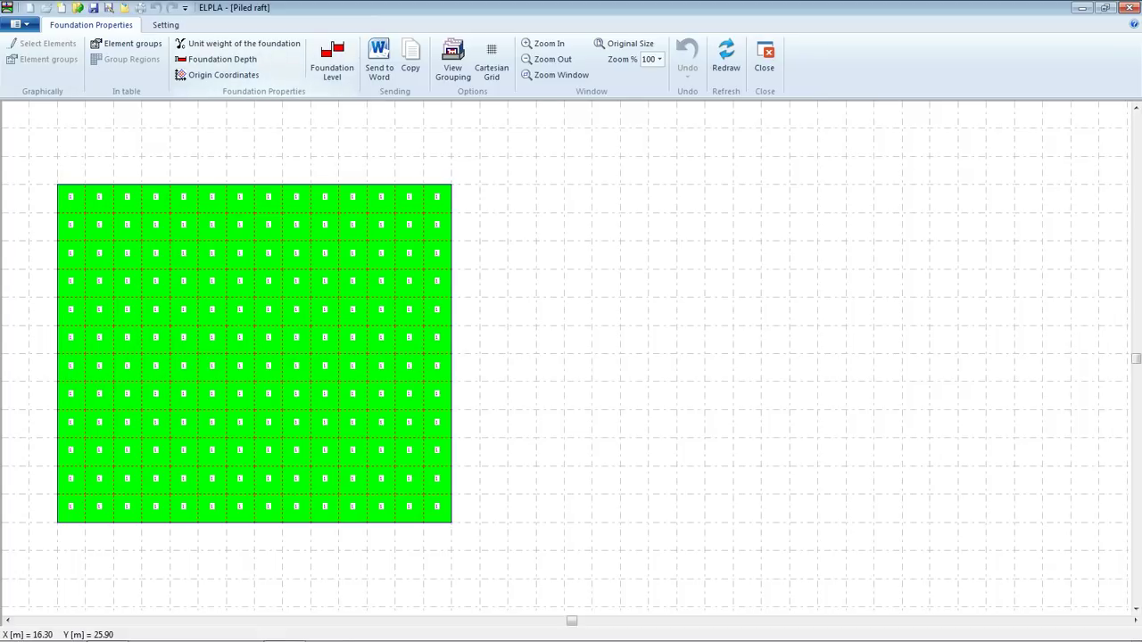
- Set the foundation depth Tf under the ground surface to 2 m
left_click(219, 59)
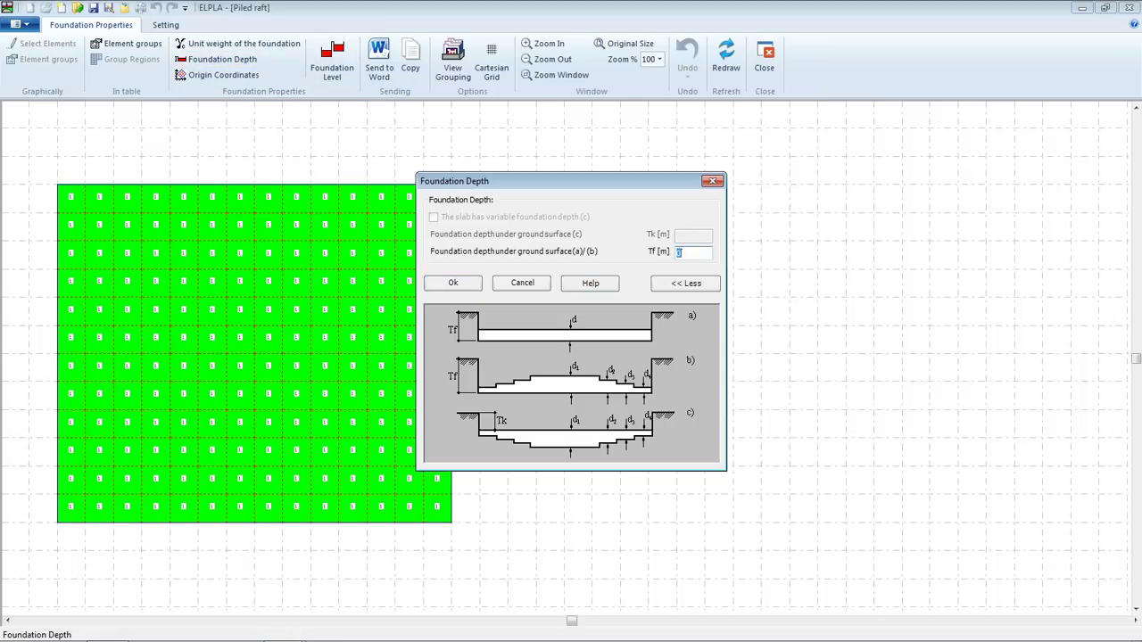
type("2")
left_click(453, 283)
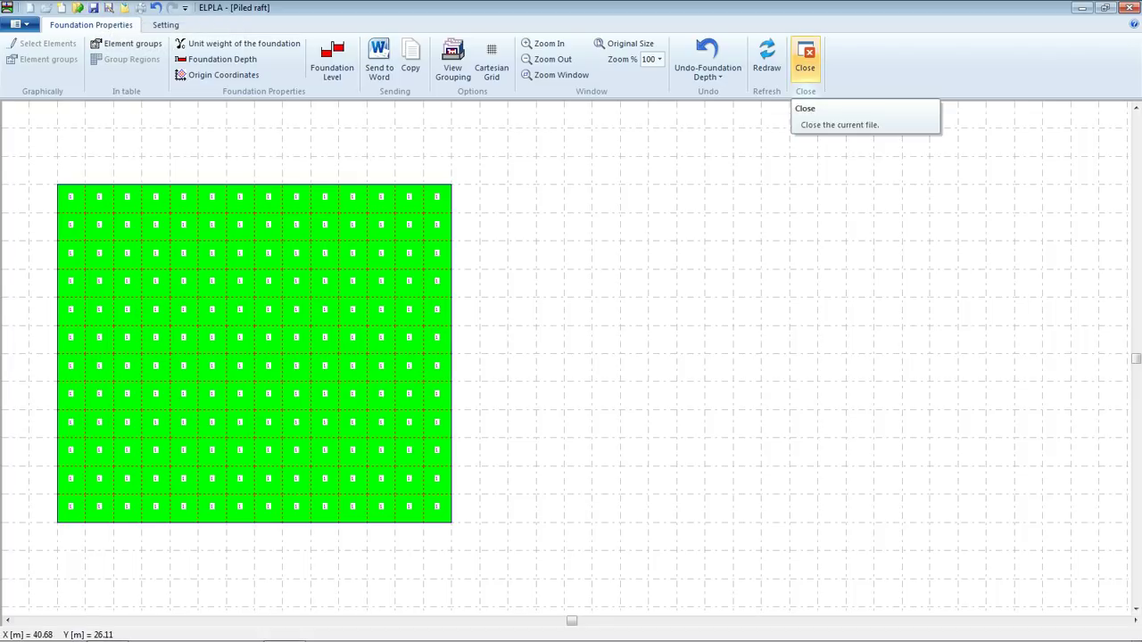
- Close the foundation properties, open the soil data of boring log B1 and define the layer by Modulus of Elasticity E
left_click(804, 59)
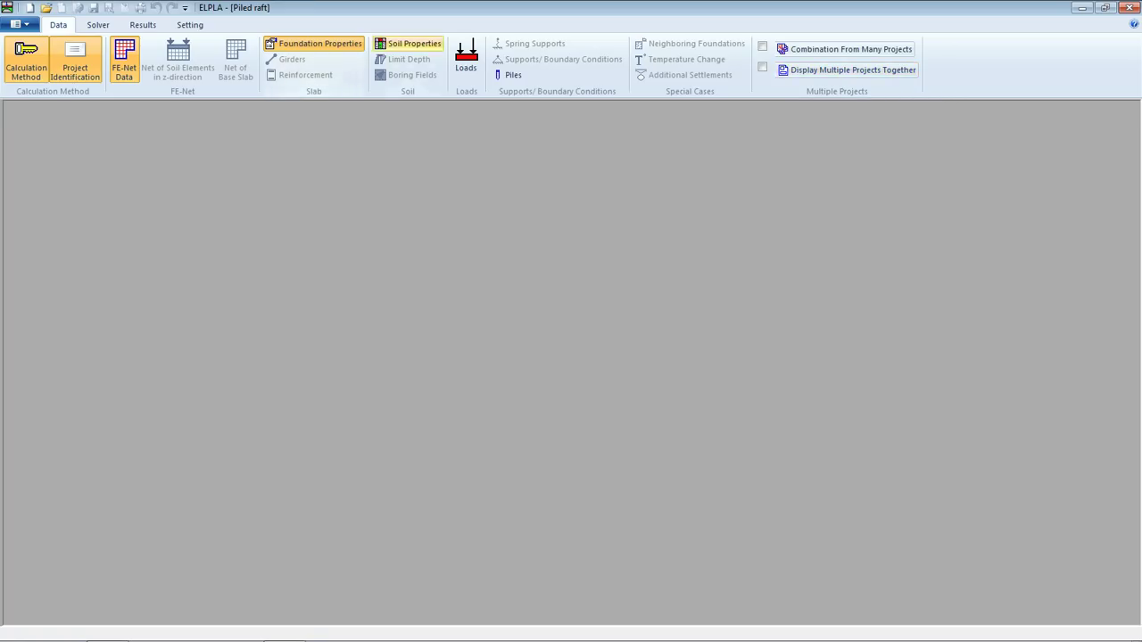
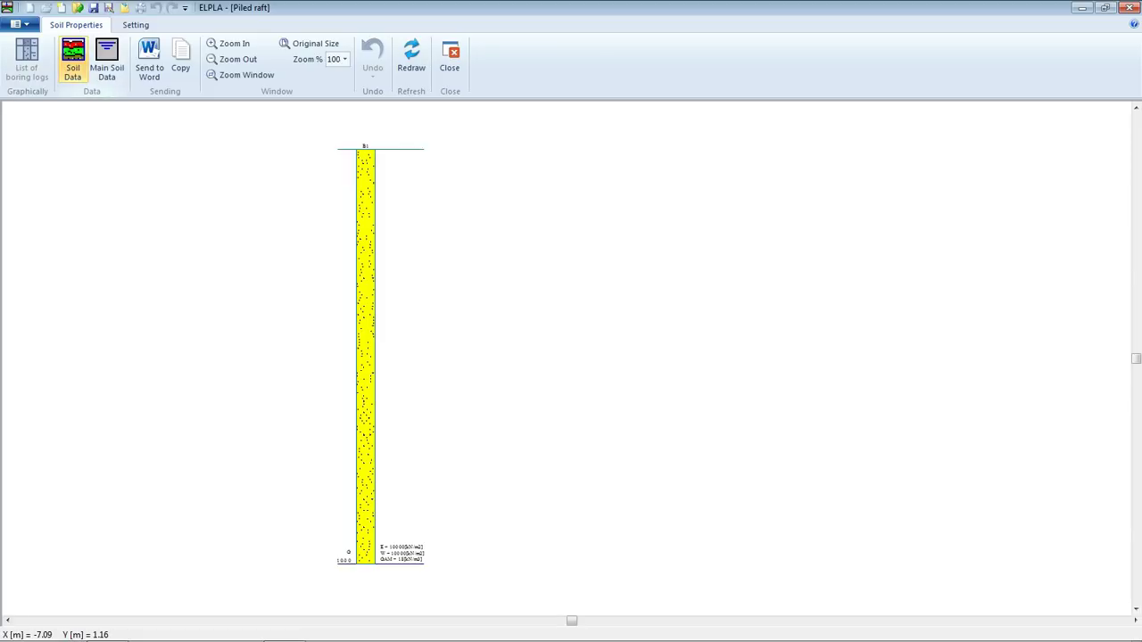
left_click(72, 58)
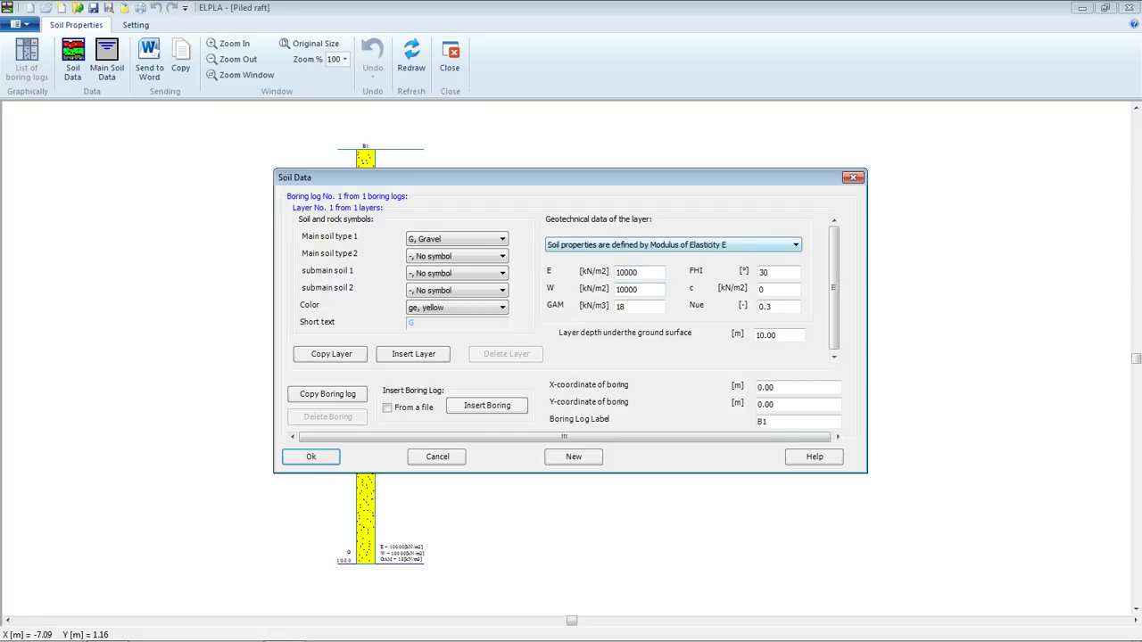
key("alt+Down")
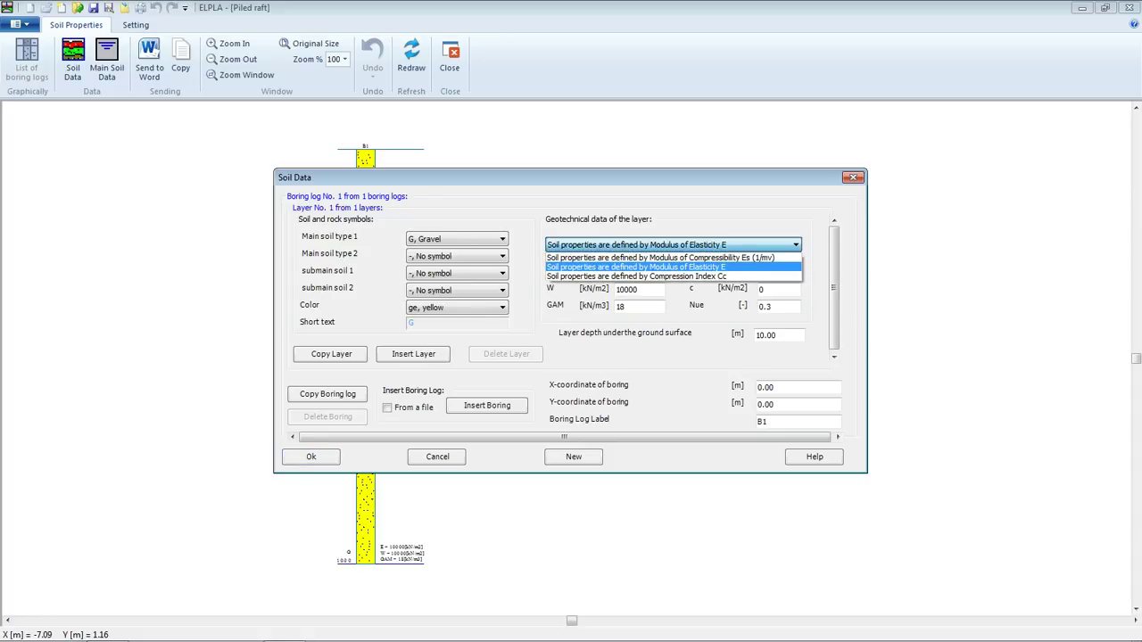
key("Down")
key("Up")
key("Down")
key("Up")
key("Return")
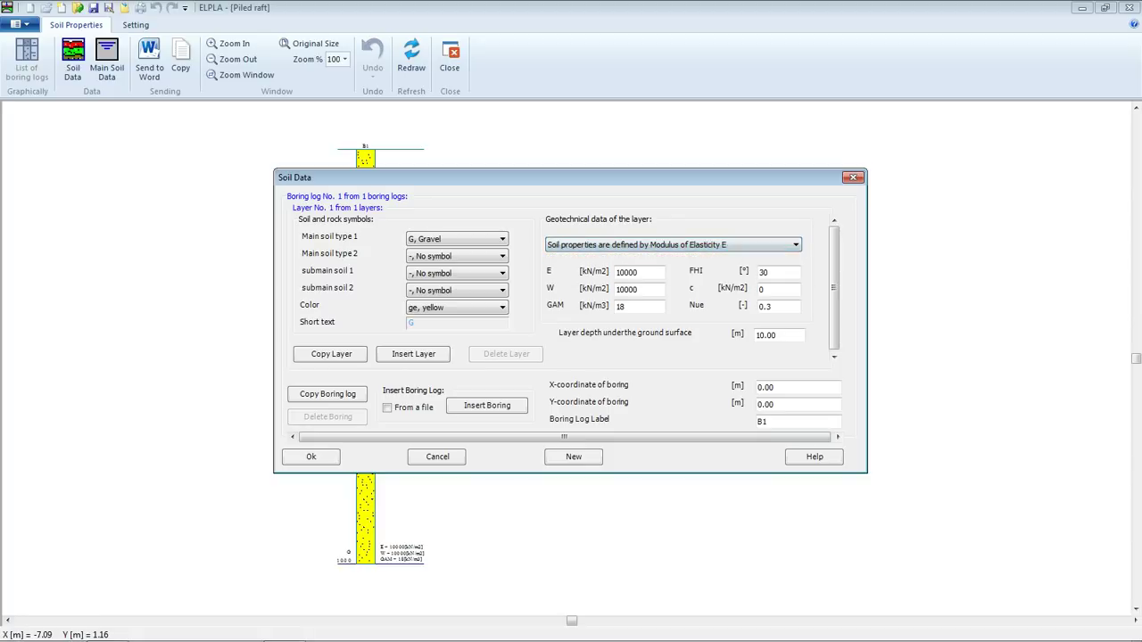
- Keep E and W at 10000 kN/m2, GAM 18 kN/m3 and Nue 0.3, and set the layer depth under the ground surface to 50 m
left_click(639, 272)
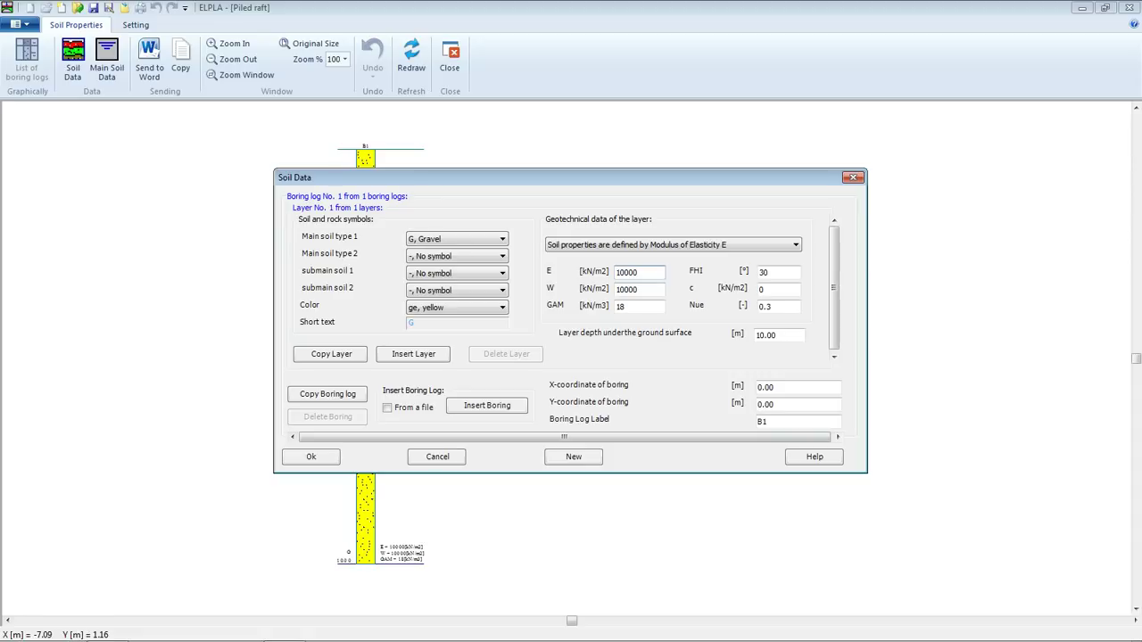
left_click(619, 289)
key("Tab")
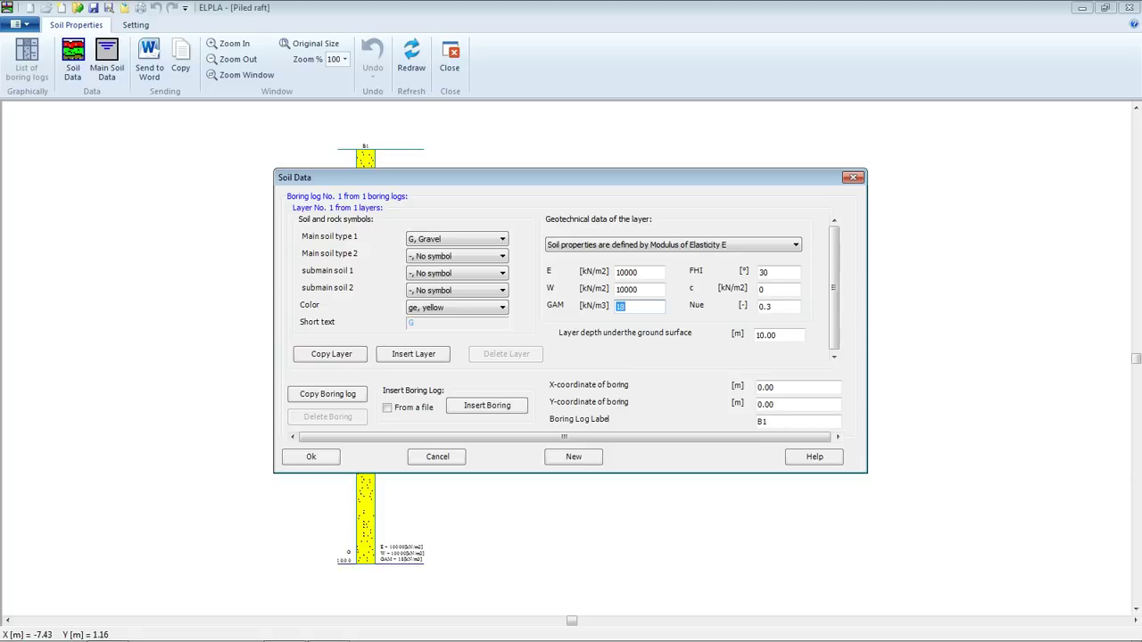
left_click(776, 306)
key("Tab")
type("50")
key("Return")
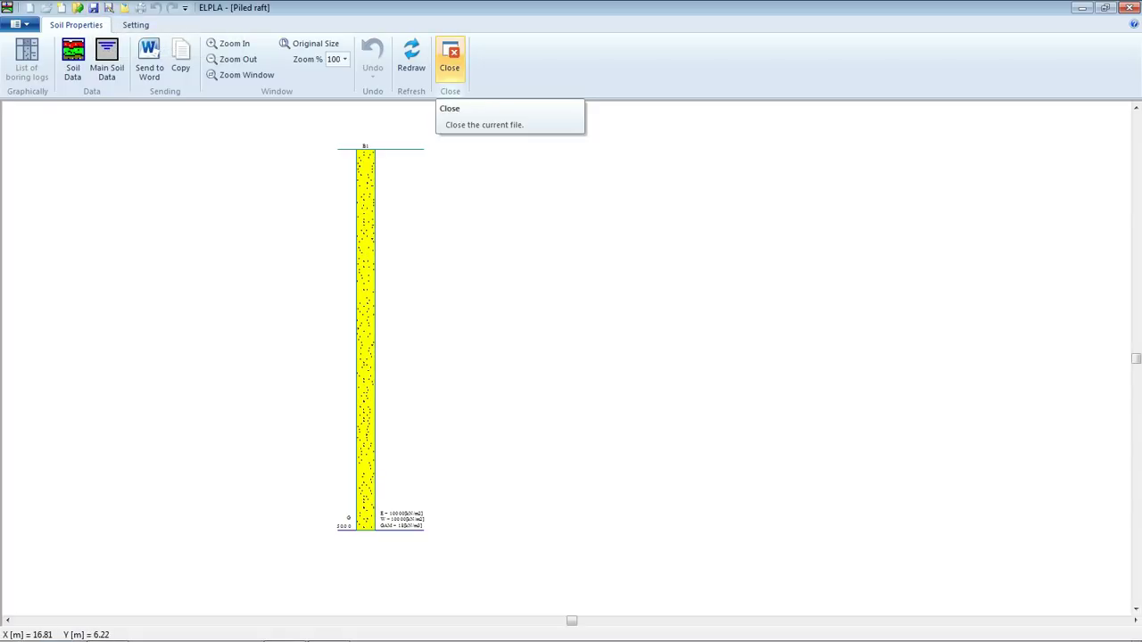
left_click(450, 59)
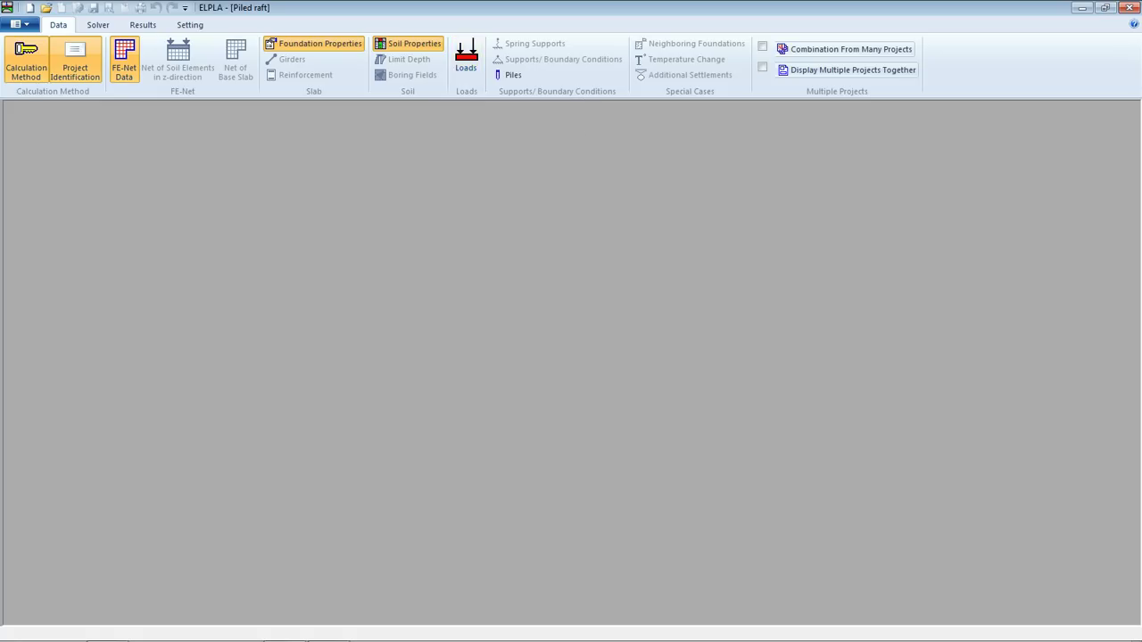
- Apply a rectangular distributed load of 150 kN/m2 over the entire raft, from (0, 21) to (24.5, 0) m
left_click(466, 59)
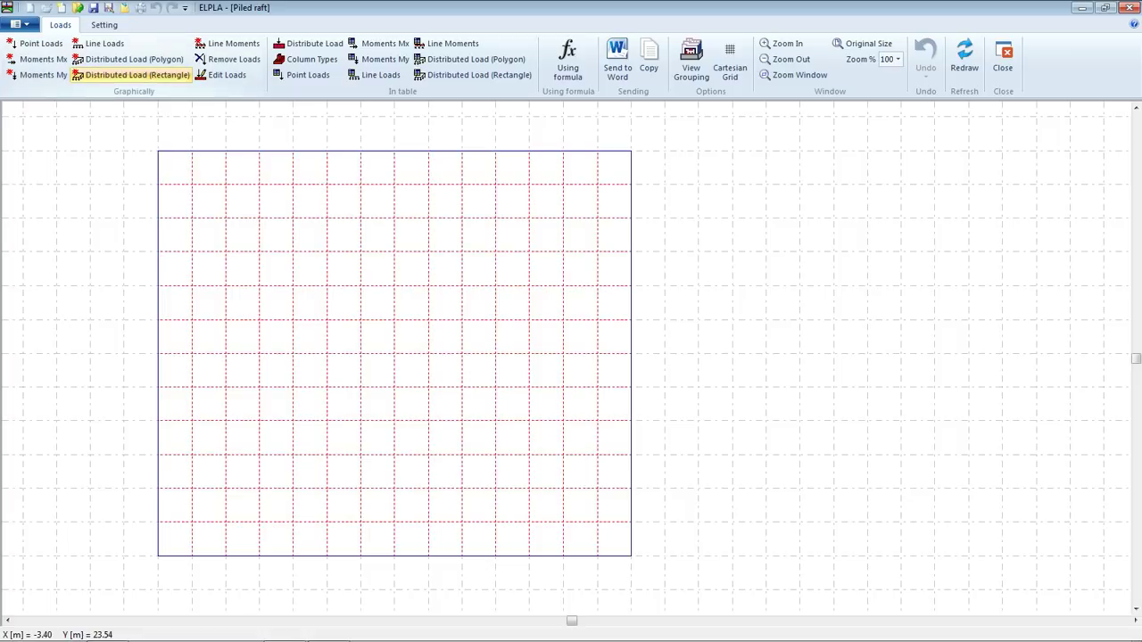
left_click(134, 75)
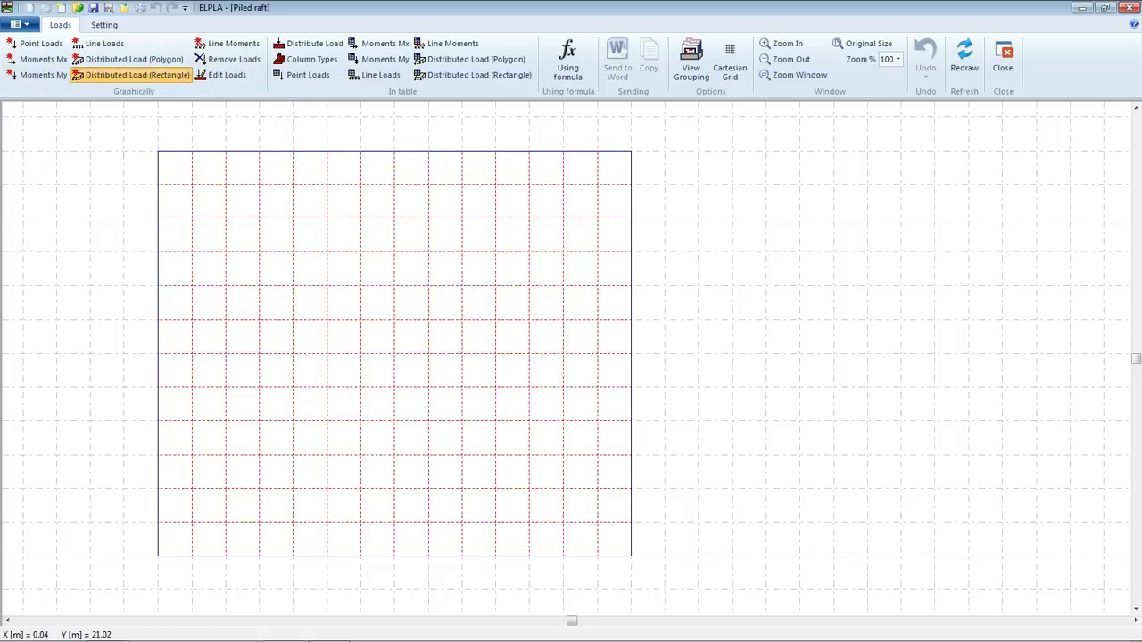
left_click_drag(159, 151, 634, 558)
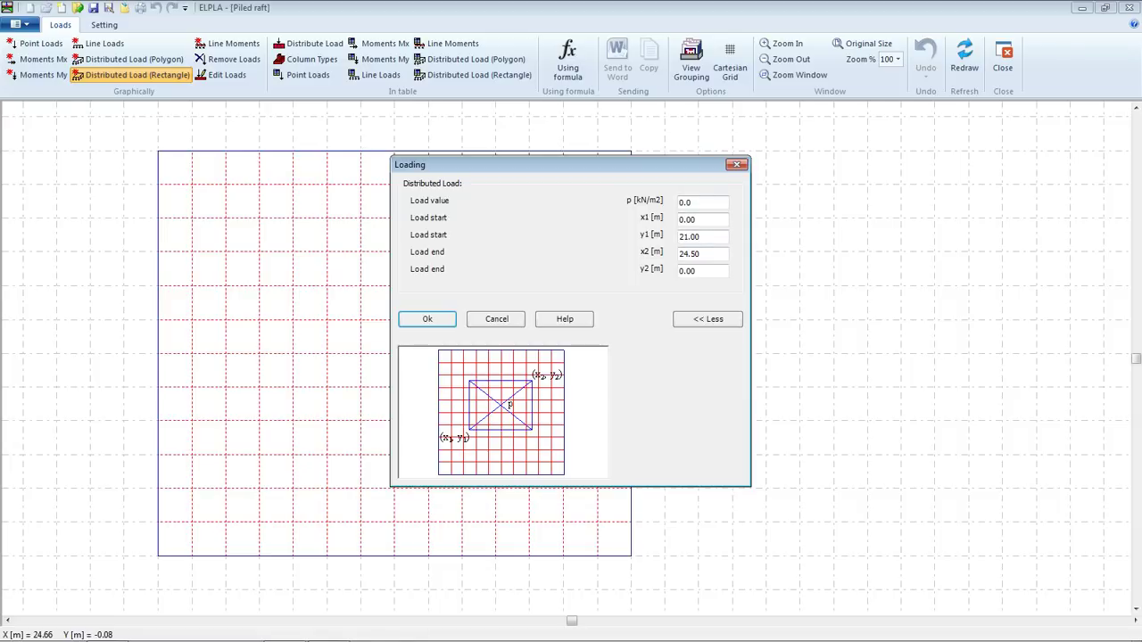
left_click(702, 202)
type("150")
key("Return")
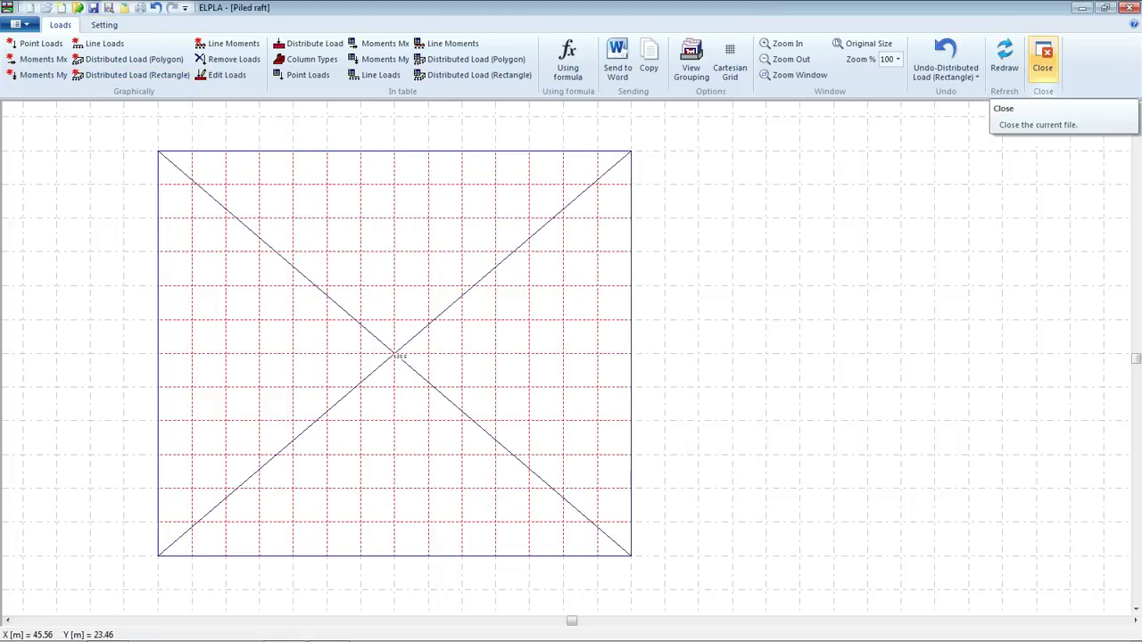
left_click(1041, 58)
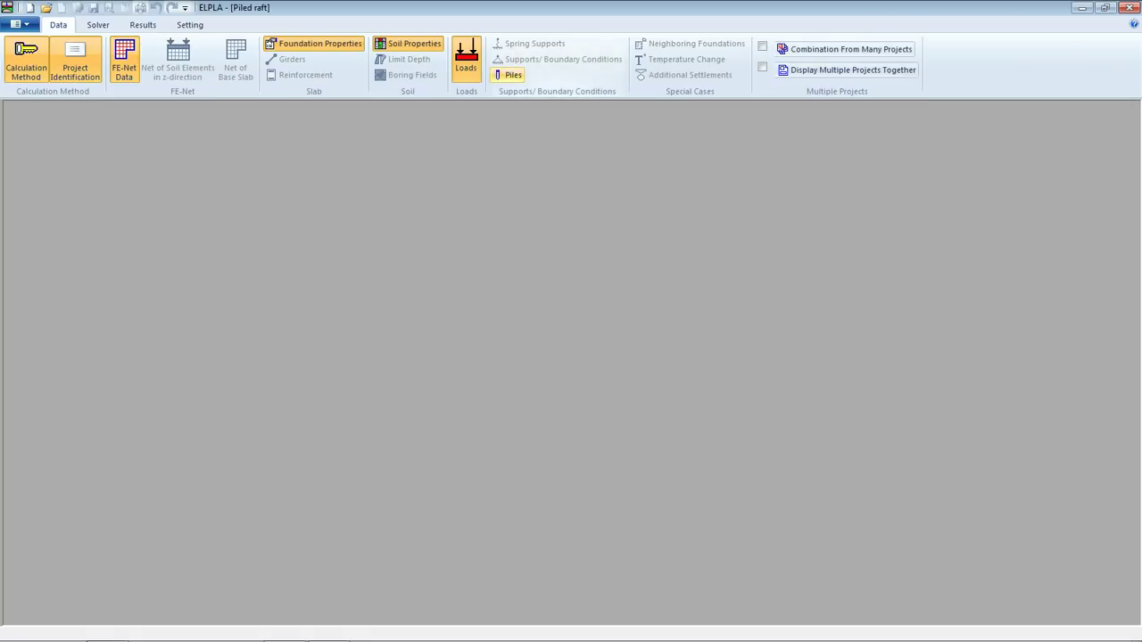
- Define pile group 1 with a pile length of 20 m, keeping the 0.9 m diameter and description P1
left_click(513, 74)
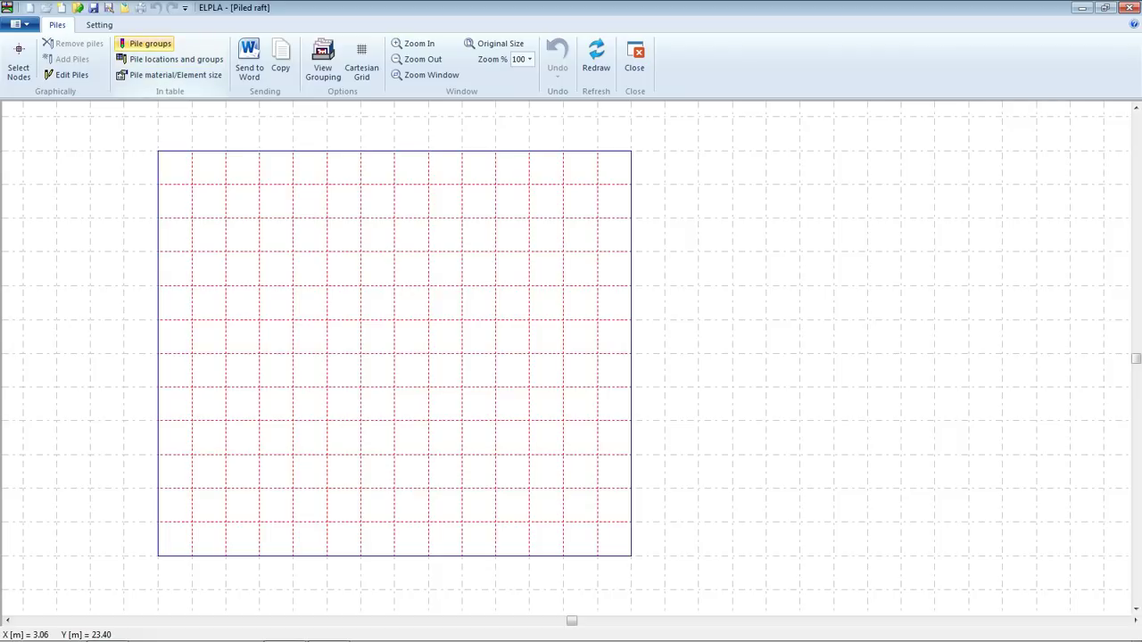
left_click(145, 43)
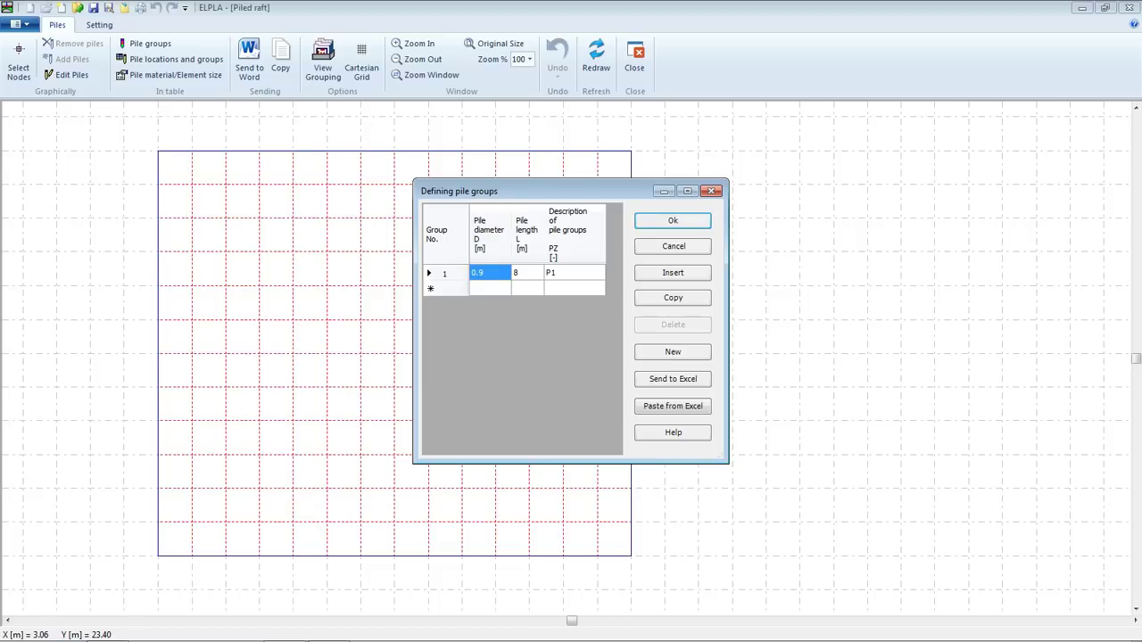
left_click(526, 272)
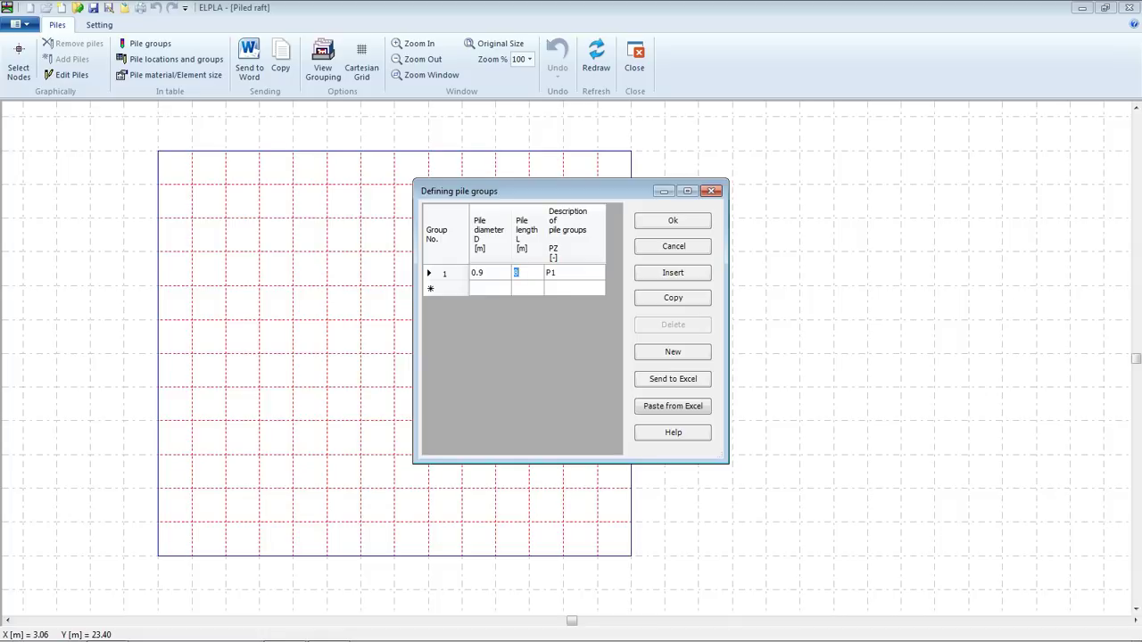
type("20")
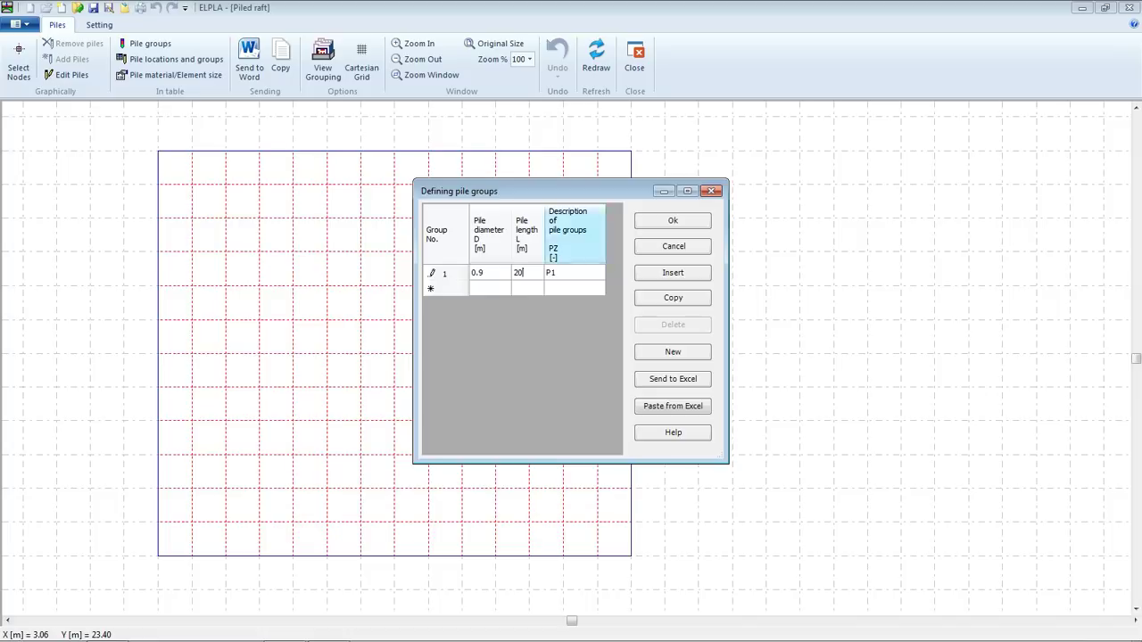
left_click(672, 221)
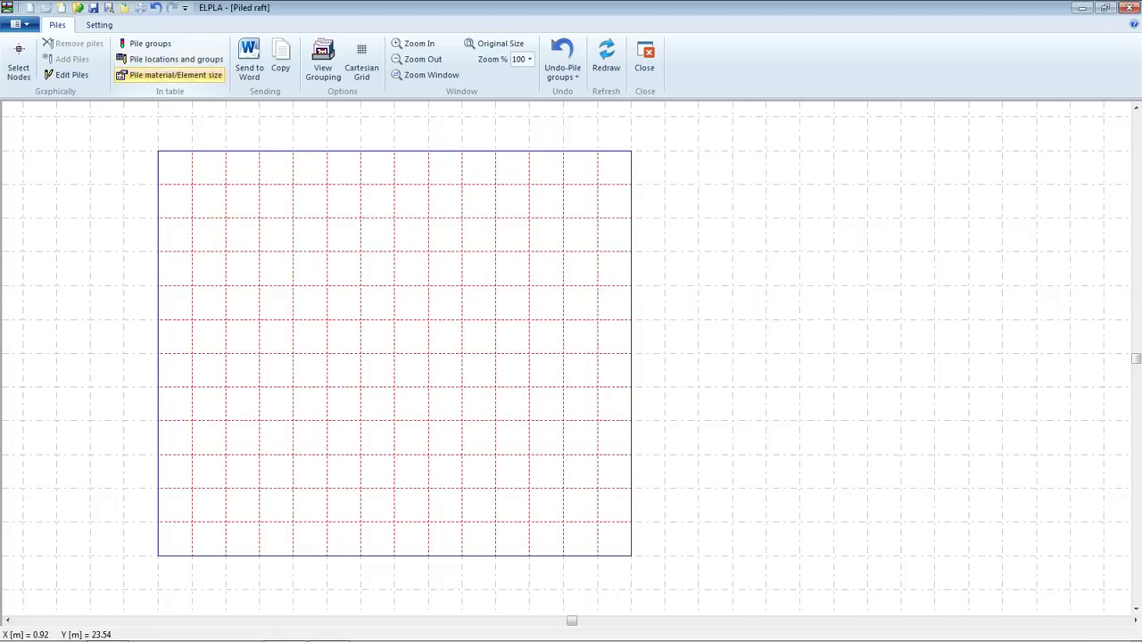
- Set the piles' modulus of elasticity to 2.35E+07 kN/m2 and element length to 2 m, keeping the concrete unit weight of 25 kN/m3
left_click(170, 75)
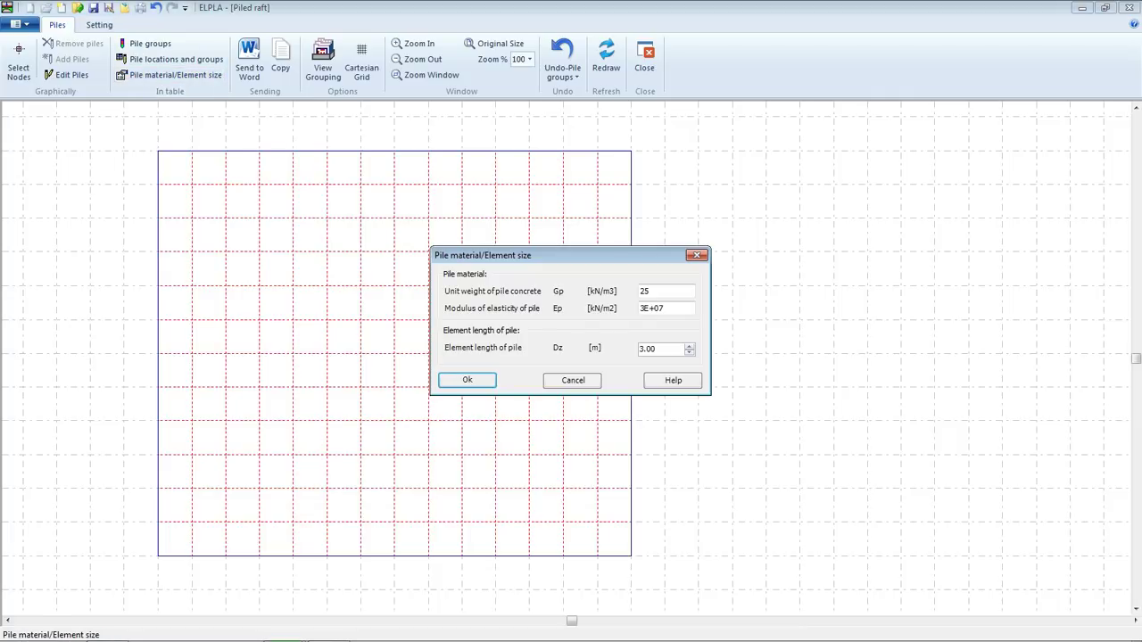
double_click(644, 291)
left_click(664, 308)
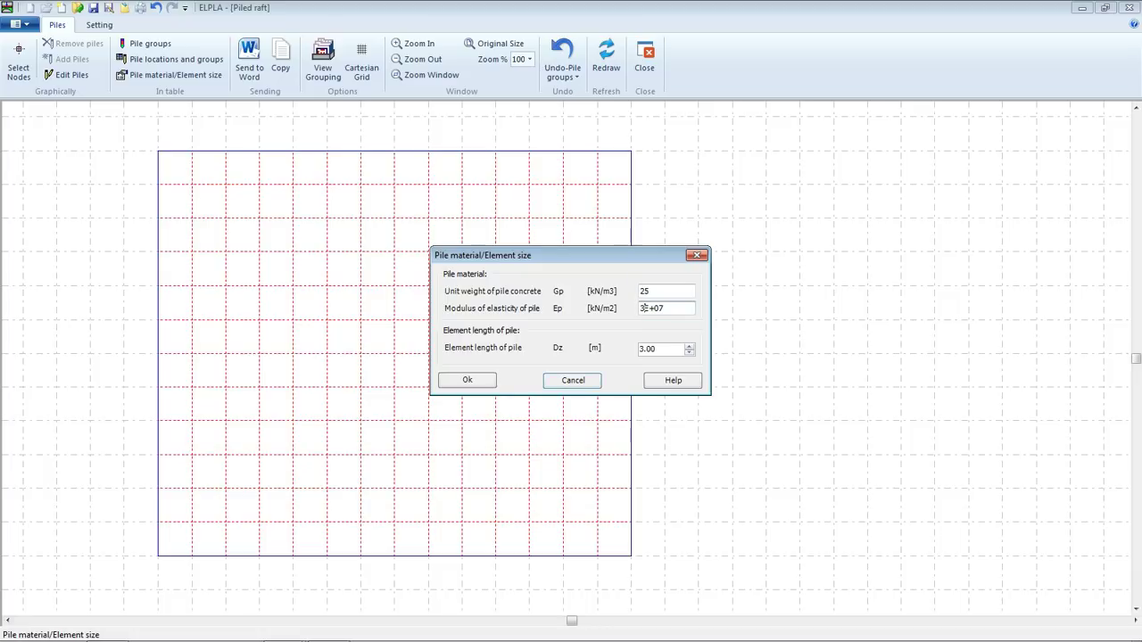
left_click_drag(639, 308, 644, 308)
type("2.35")
key("Tab")
key("Down")
key("shift+Home")
type("2")
key("Return")
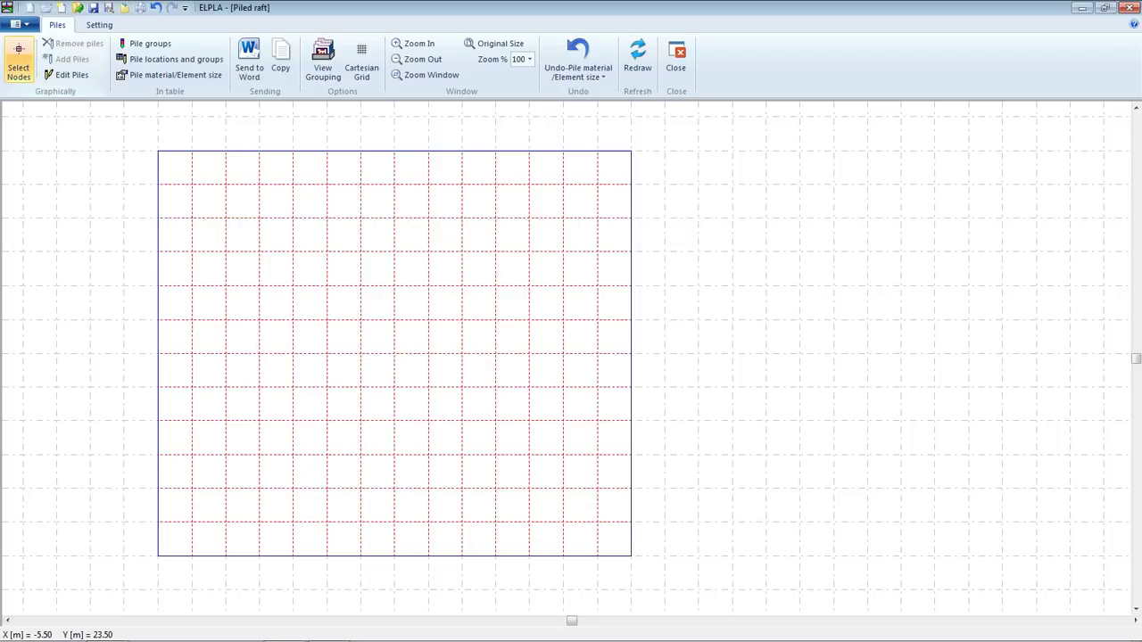
- Add group 1 piles labelled P1 at every second net node in a 7 by 6 array, starting one cell inside the raft edges
left_click(18, 63)
left_click(191, 184)
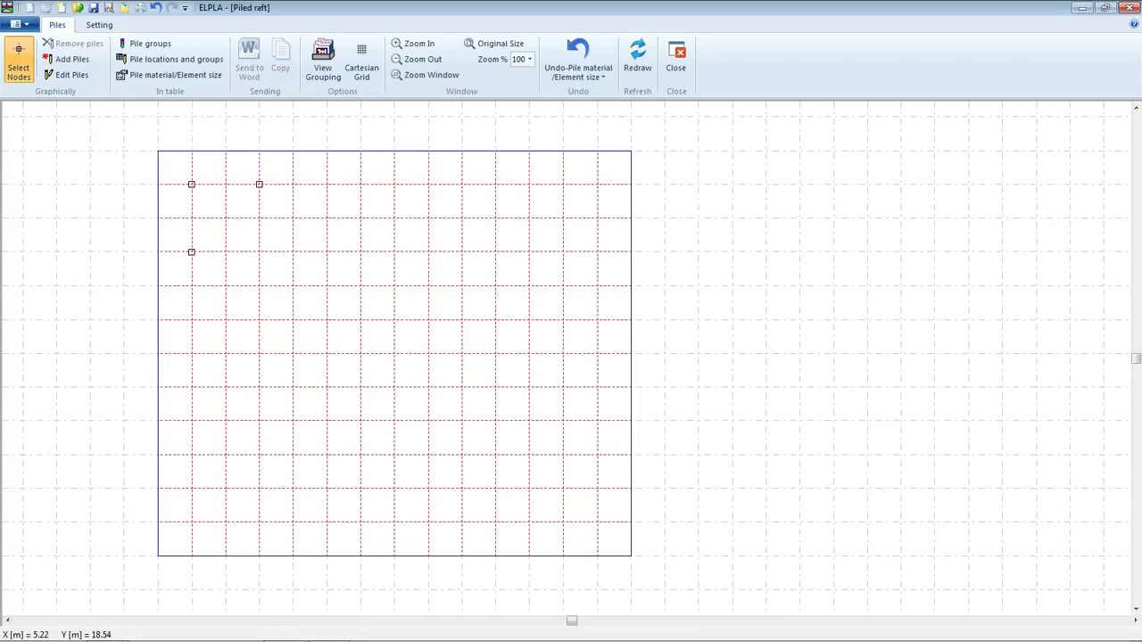
left_click(327, 184)
left_click(326, 252)
left_click(394, 184)
left_click(394, 251)
left_click(462, 184)
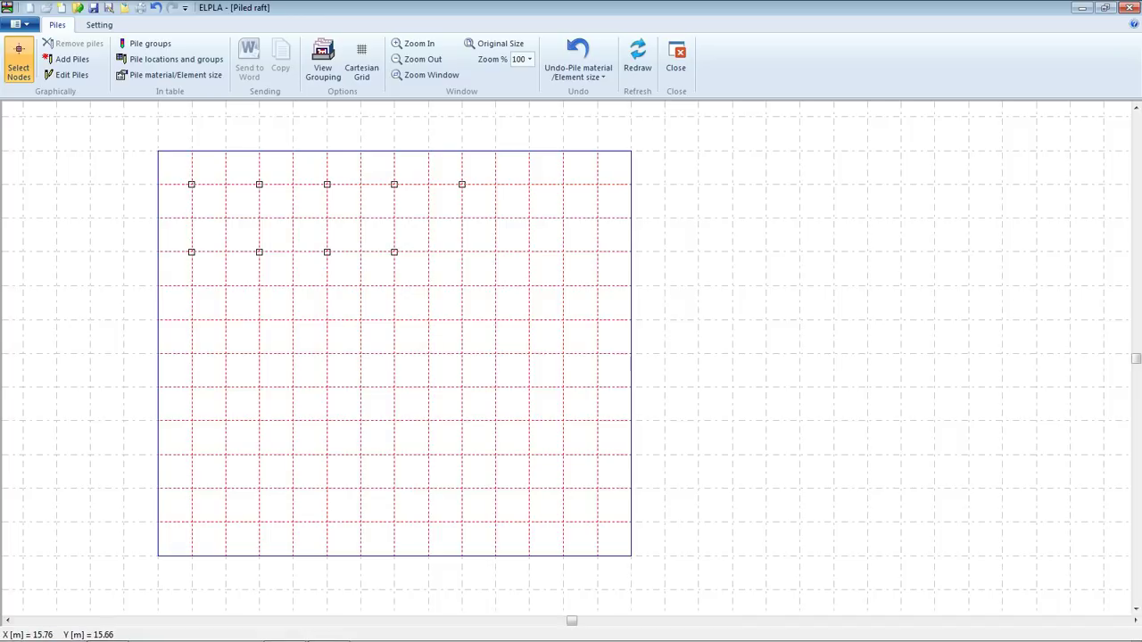
left_click(462, 251)
left_click(530, 183)
left_click(529, 251)
left_click(597, 184)
left_click(596, 252)
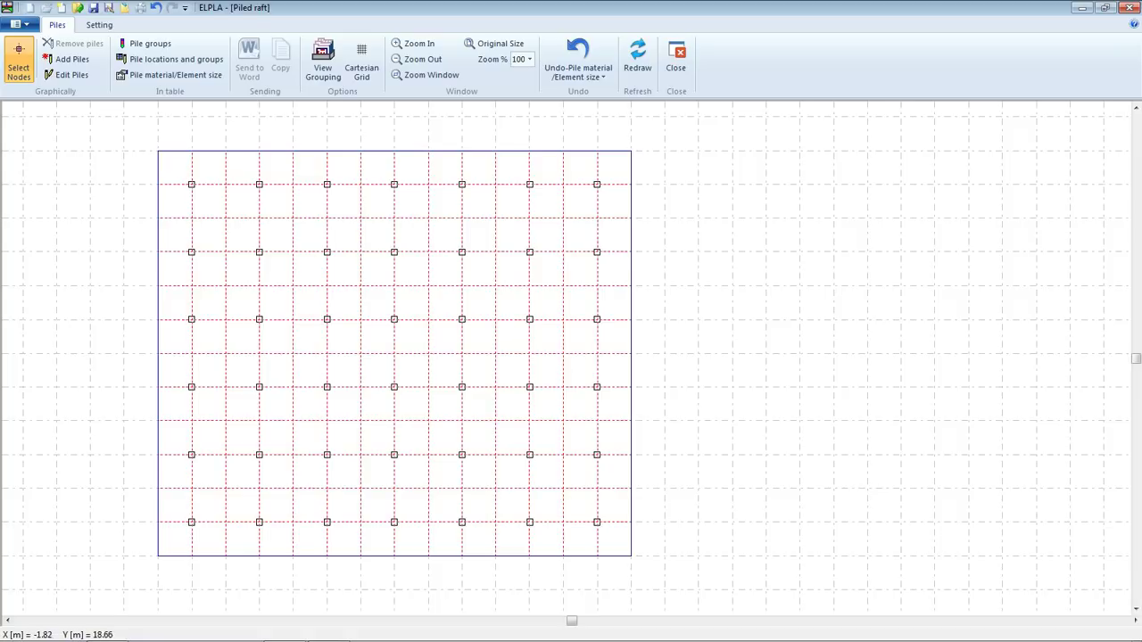
left_click(69, 59)
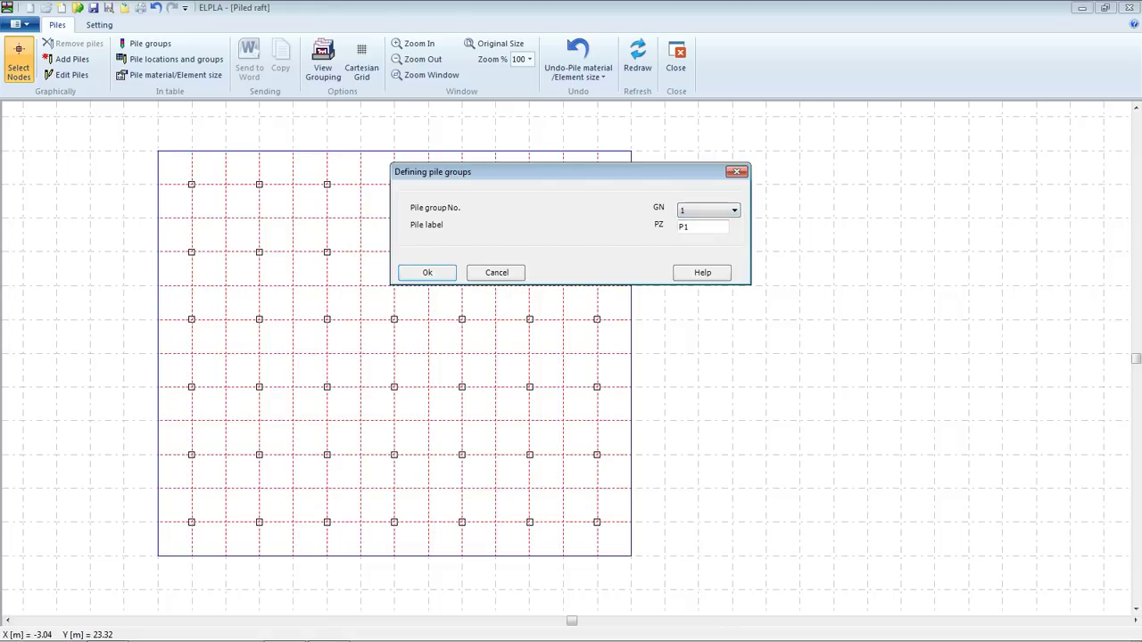
key("Return")
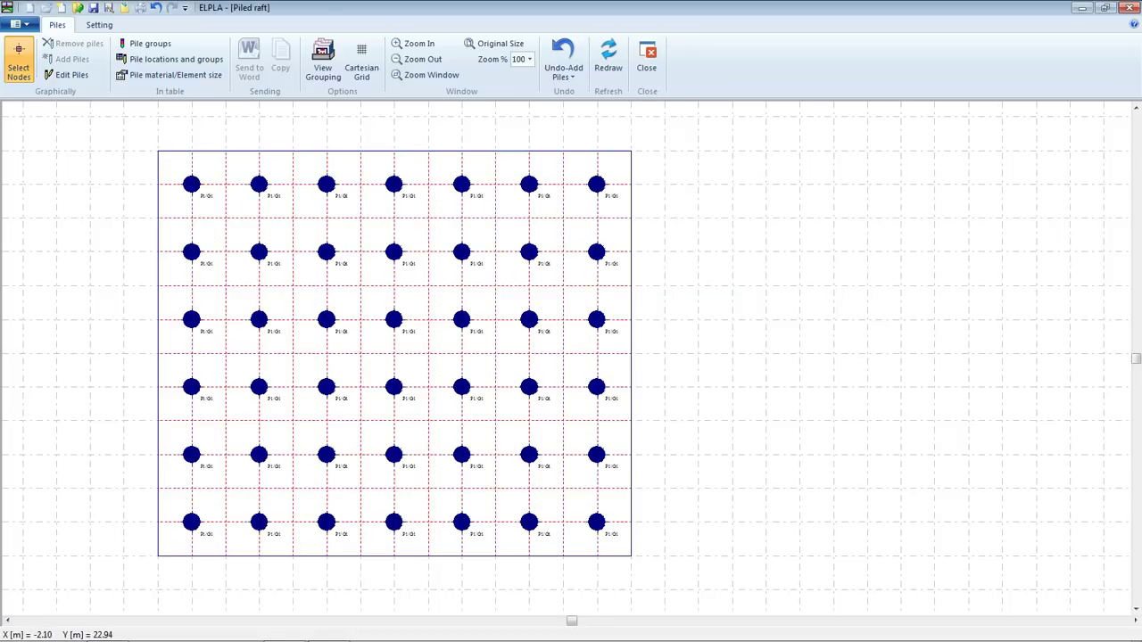
- Open the pile locations and groups table, switch to Excel and copy the coordinates, group numbers and labels P1 to P42 in B2:E43
left_click(176, 59)
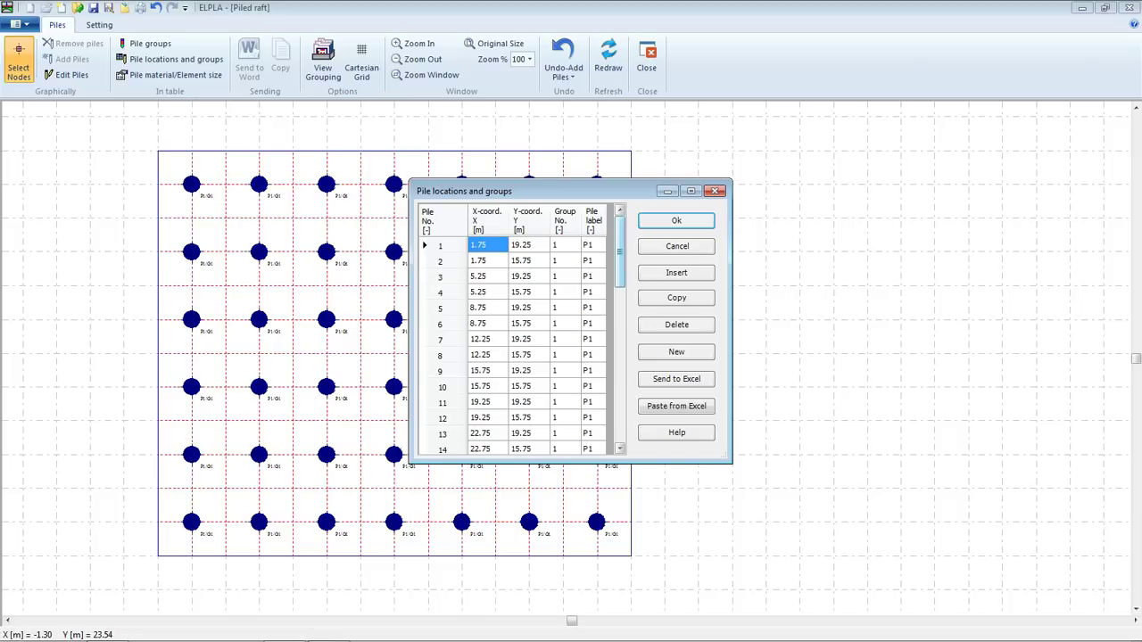
key("ctrl+a")
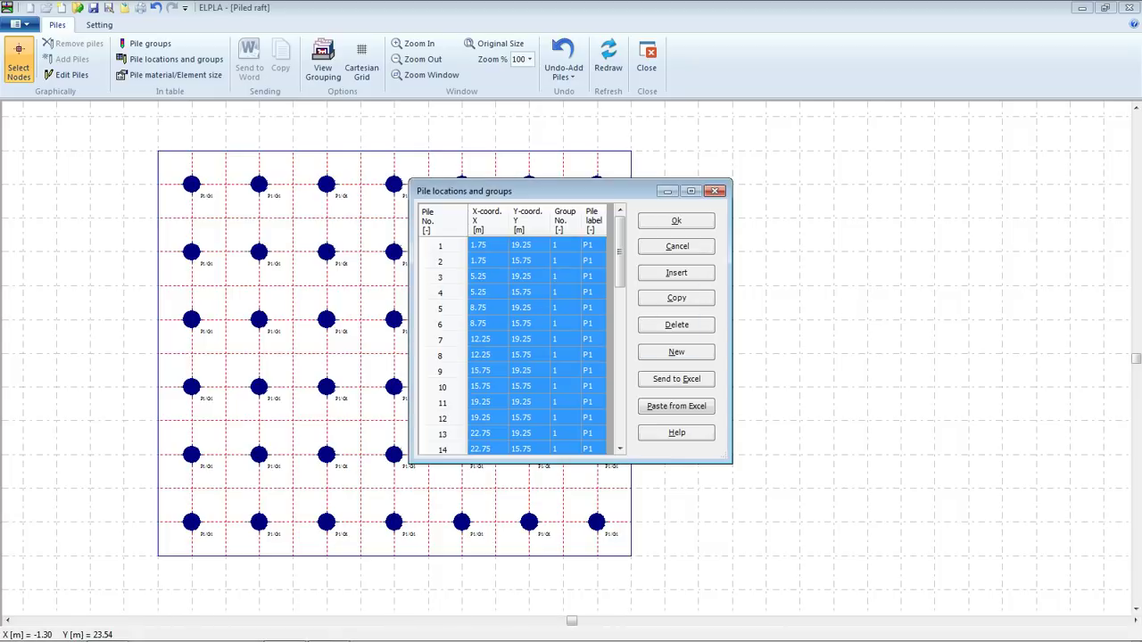
key("alt+Tab")
key("alt+Tab")
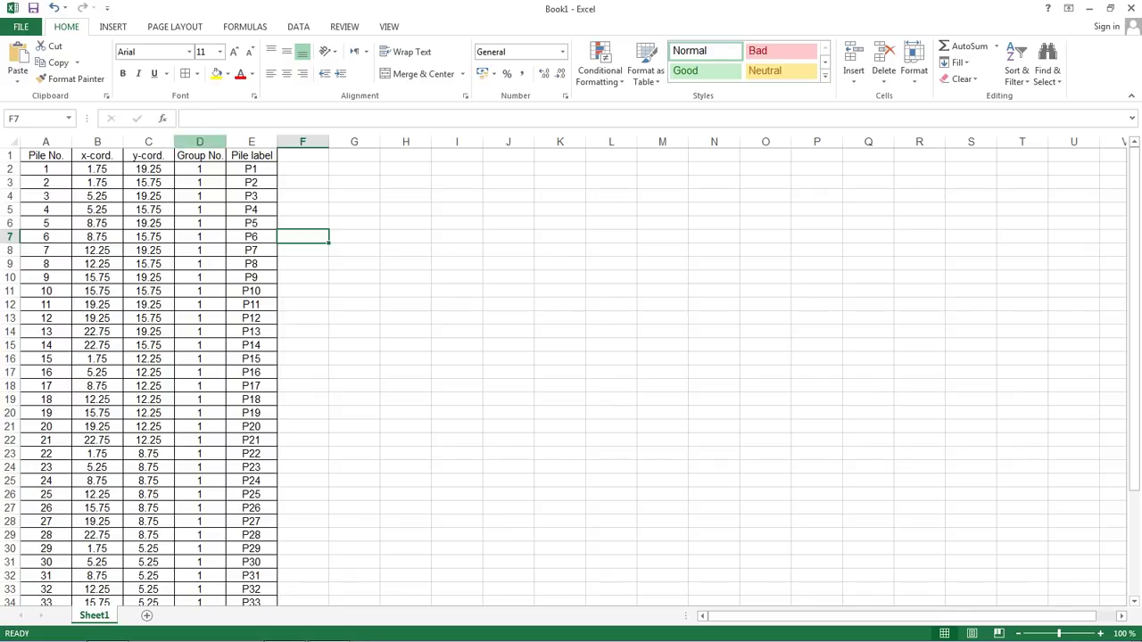
left_click_drag(97, 168, 278, 592)
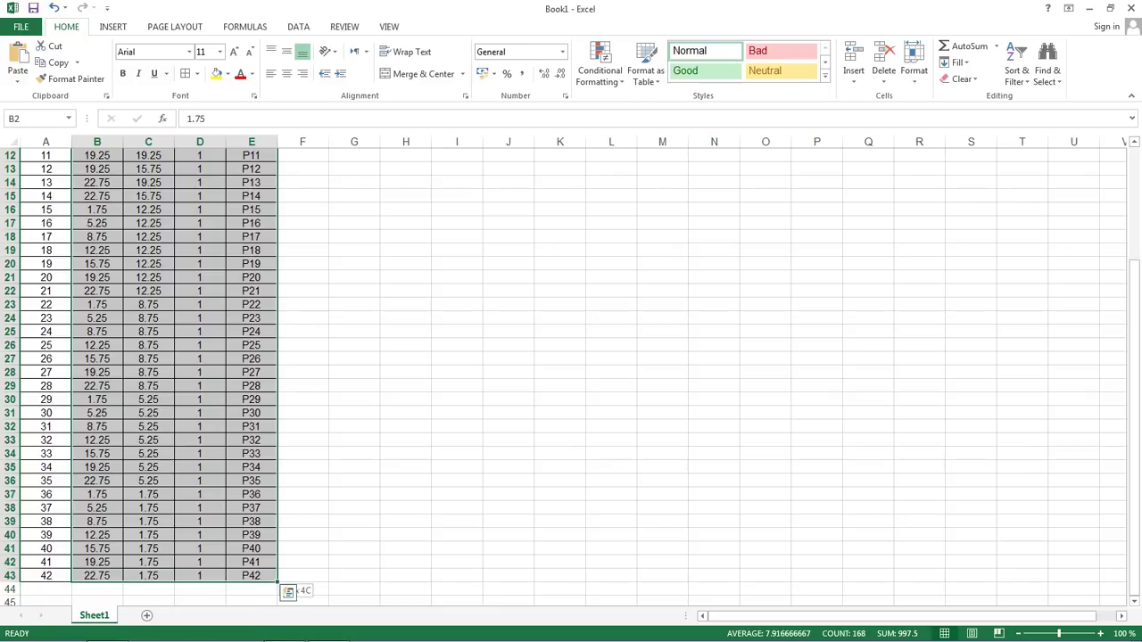
scroll(281, 594, "up", 4)
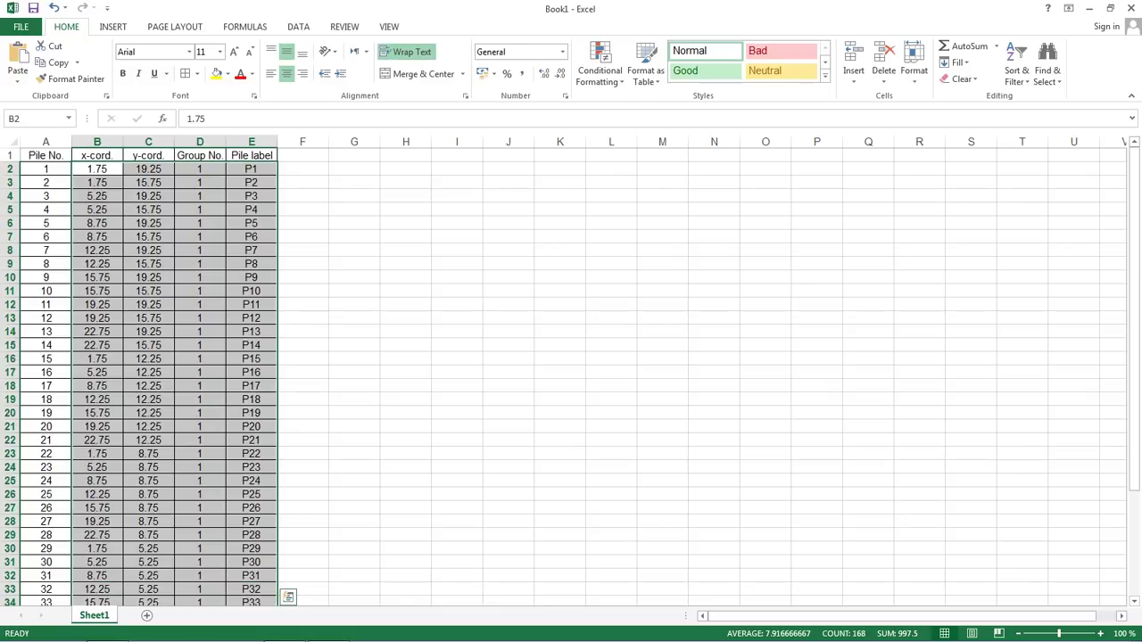
key("ctrl+c")
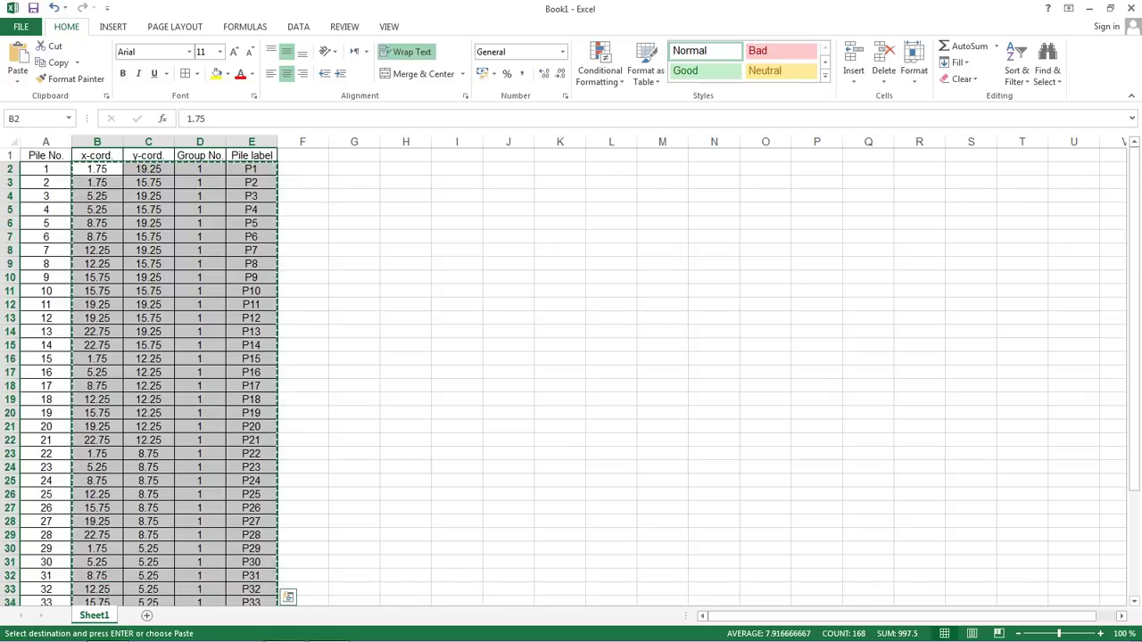
- Switch back to ELPLA, replace the pile locations and groups table with the copied Excel data labelled P1 to P42, and close the pile data
key("alt+Tab")
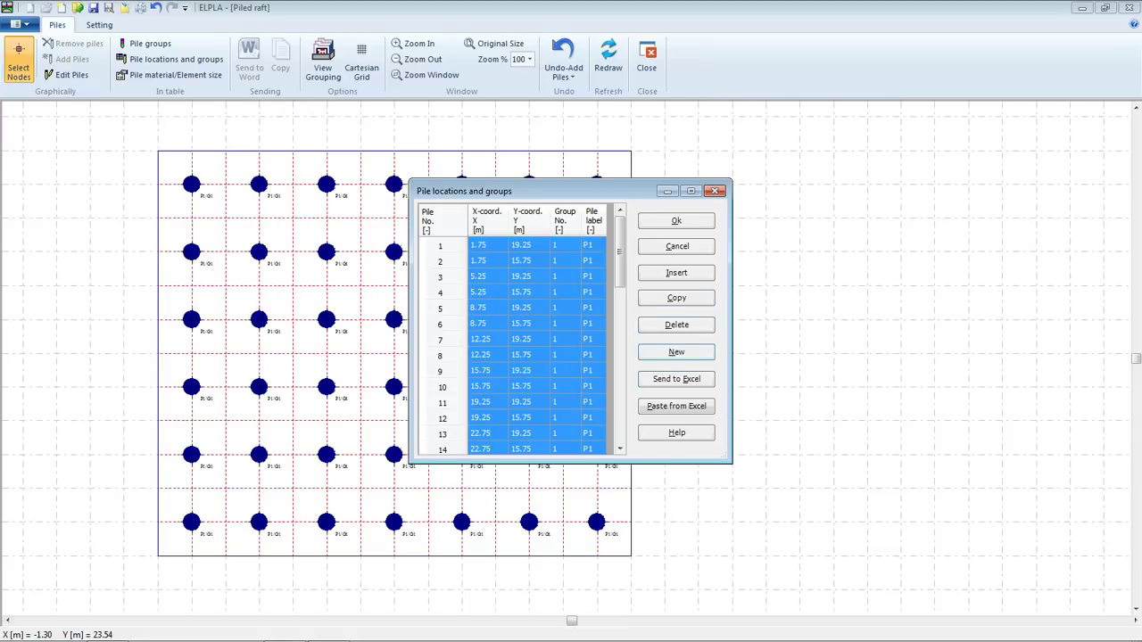
key("alt+n")
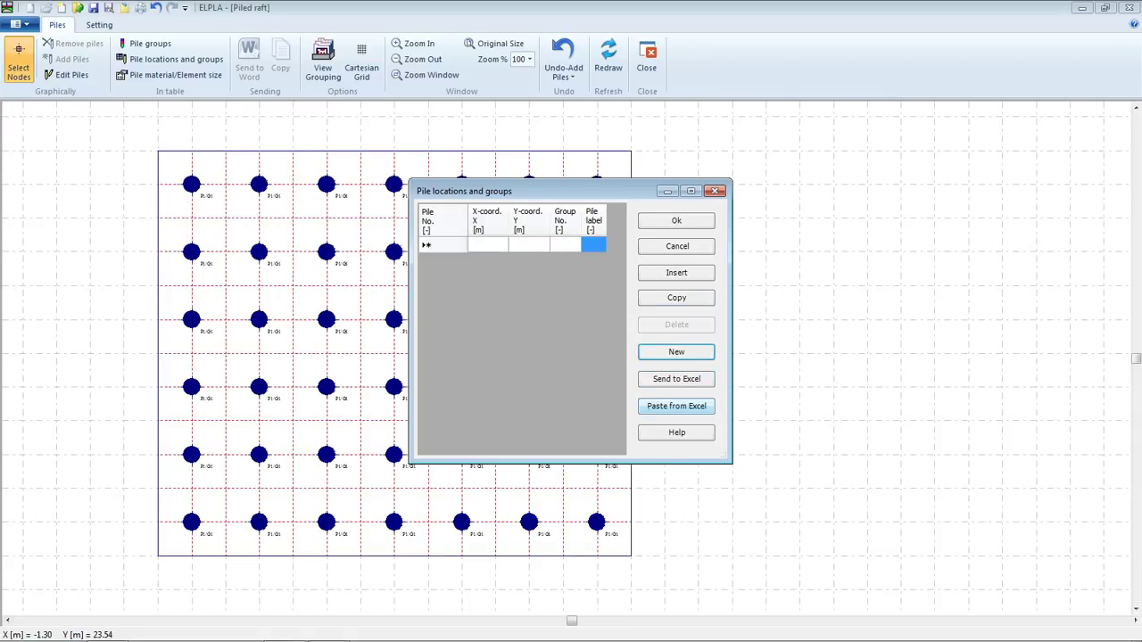
key("ctrl+v")
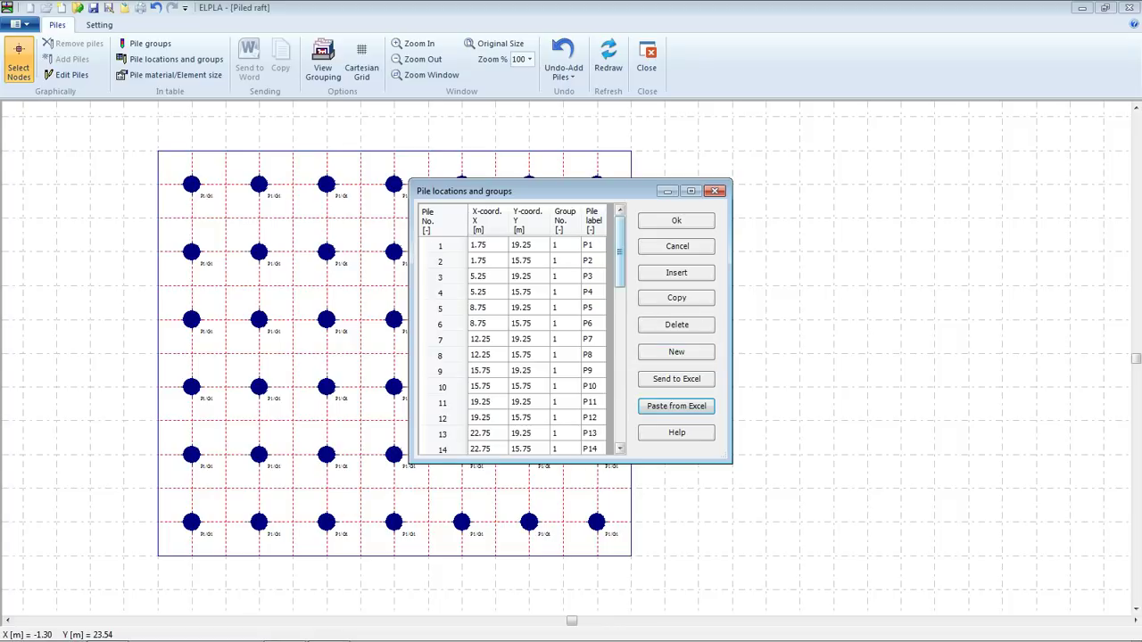
key("Return")
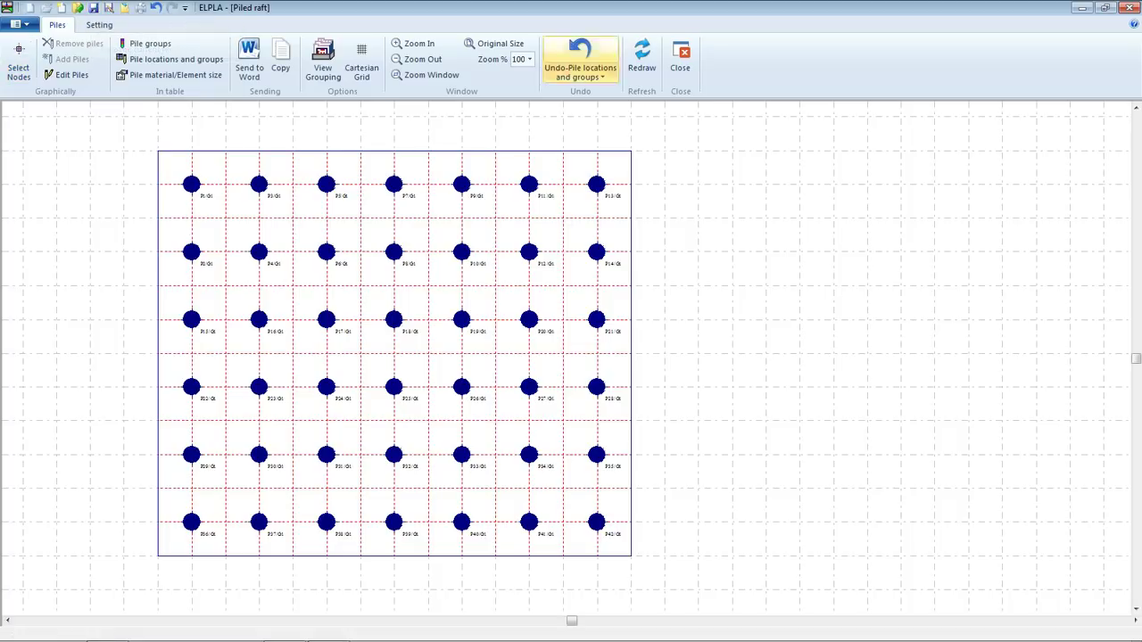
left_click(680, 59)
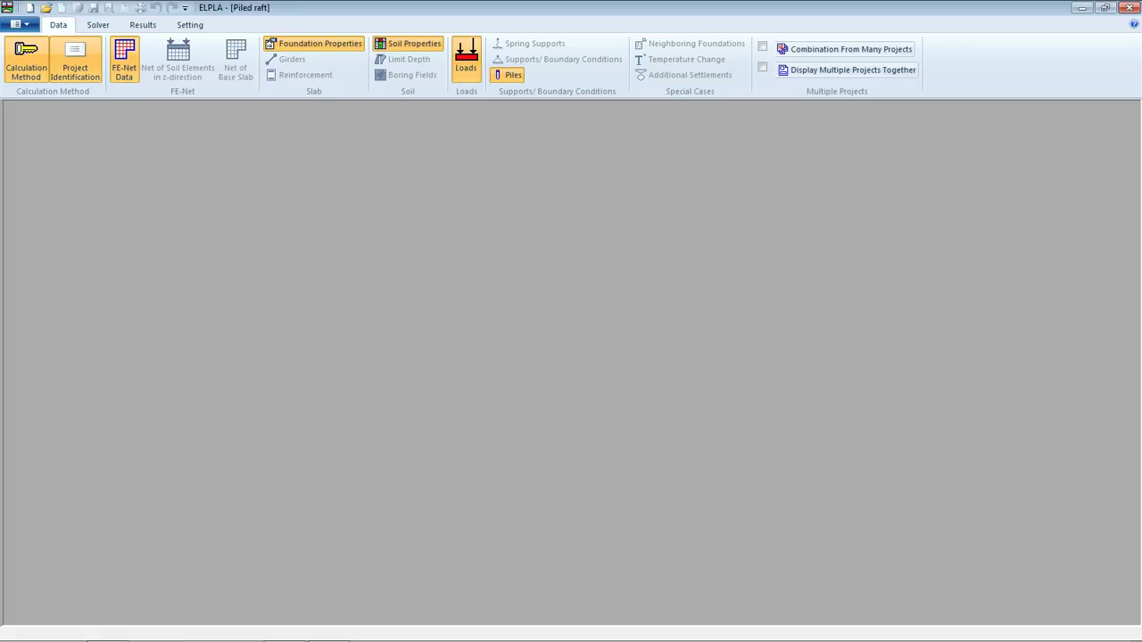
- Run the computation of all for the piled raft and accept the check of the solution
left_click(98, 24)
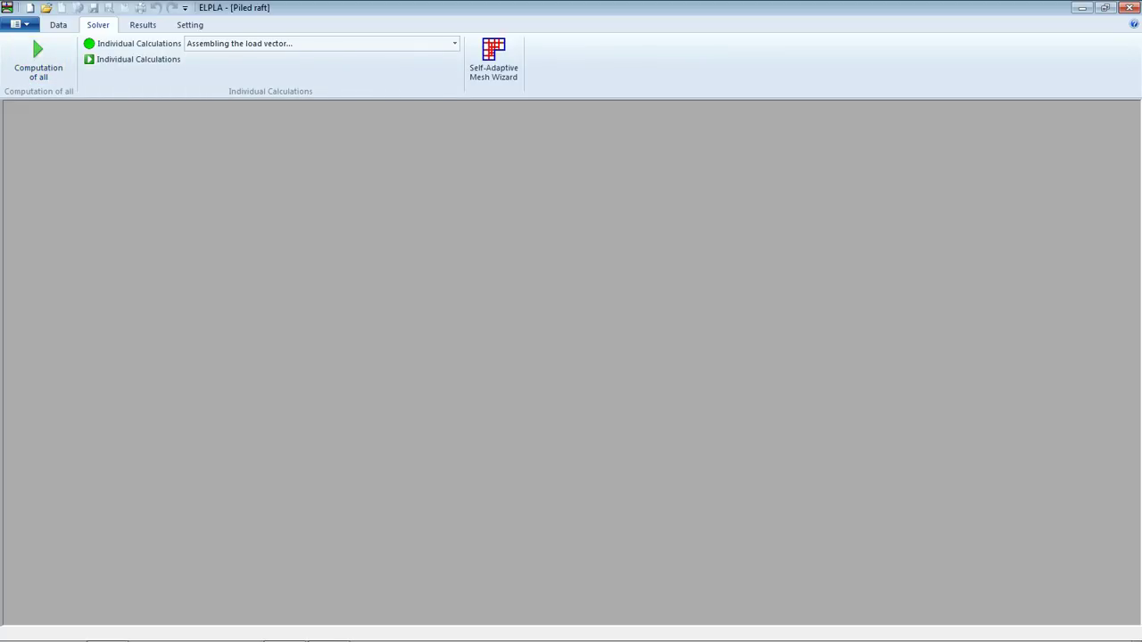
left_click(38, 58)
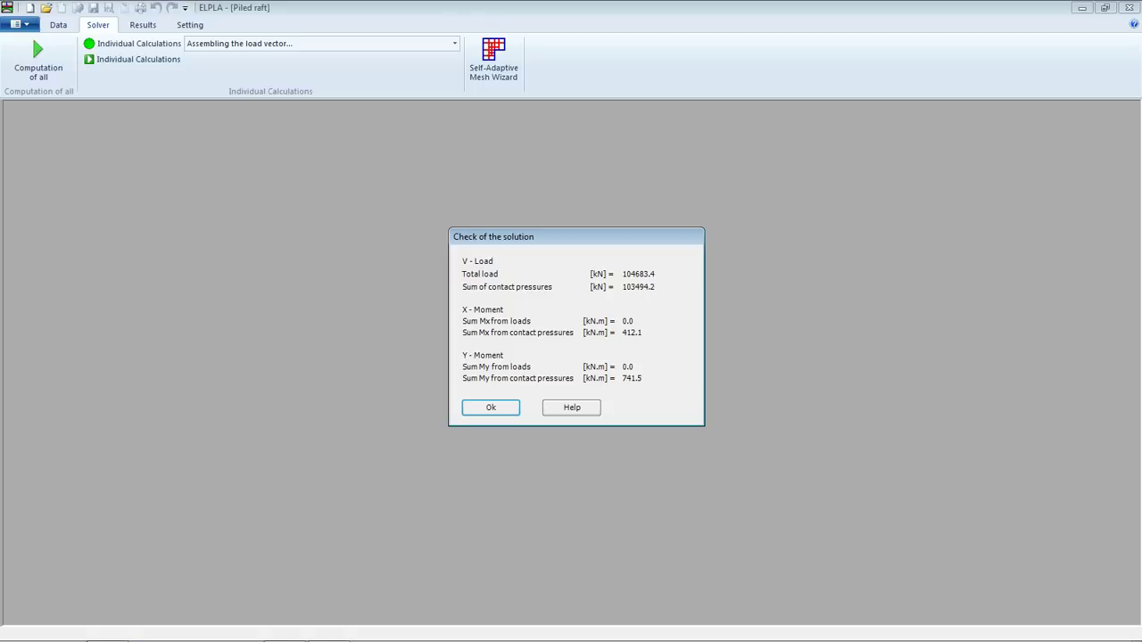
key("Return")
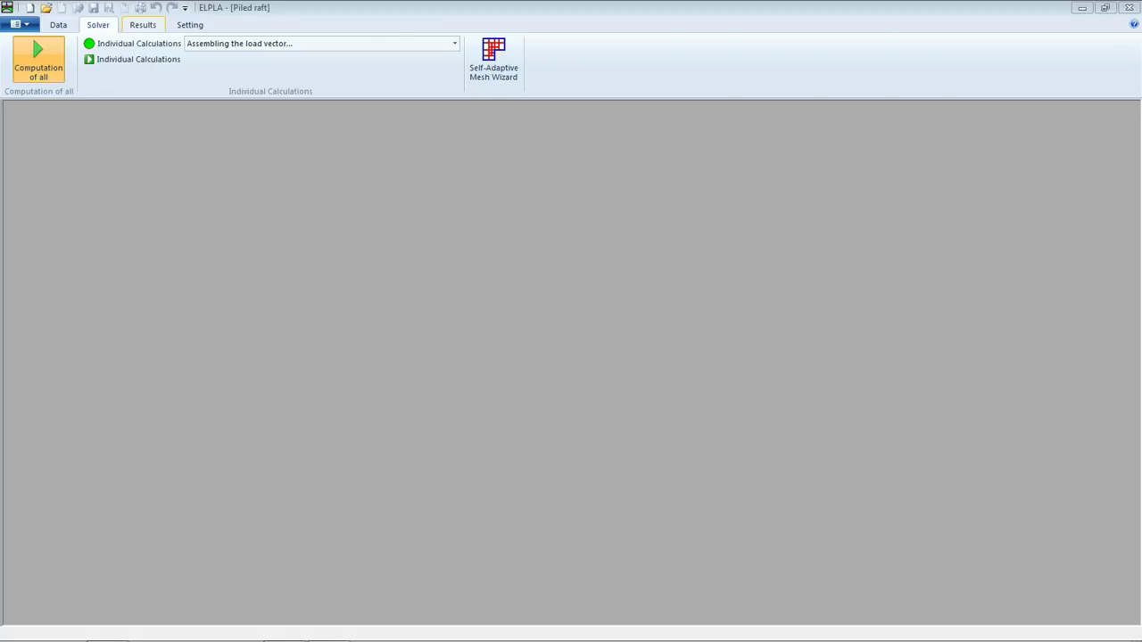
- Display the system of loading on the raft in isometric view
left_click(142, 24)
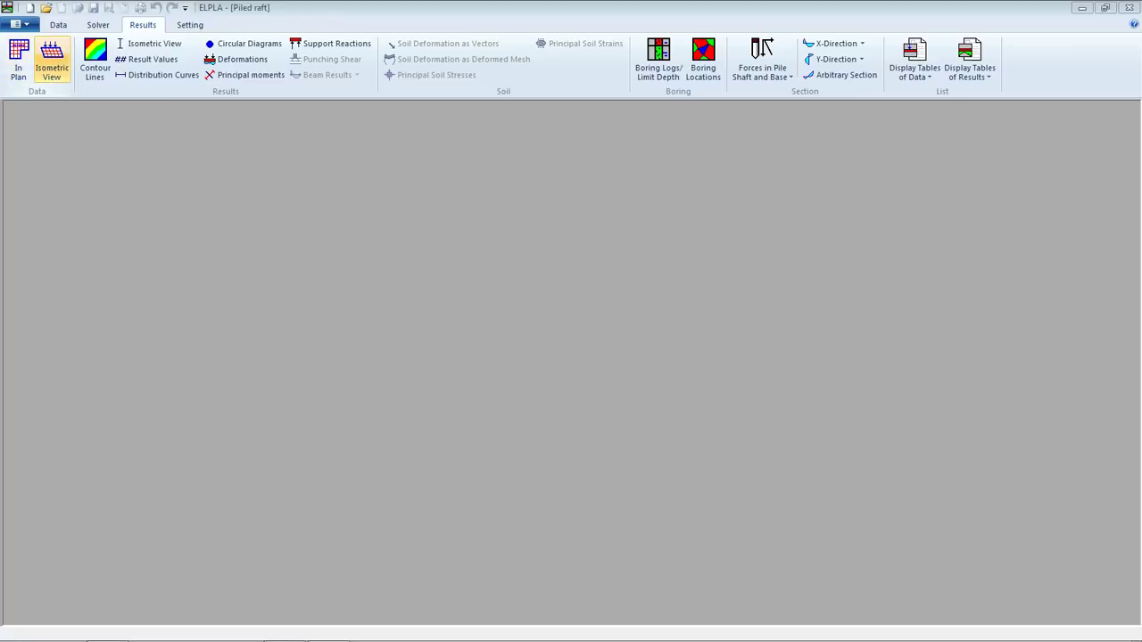
left_click(52, 58)
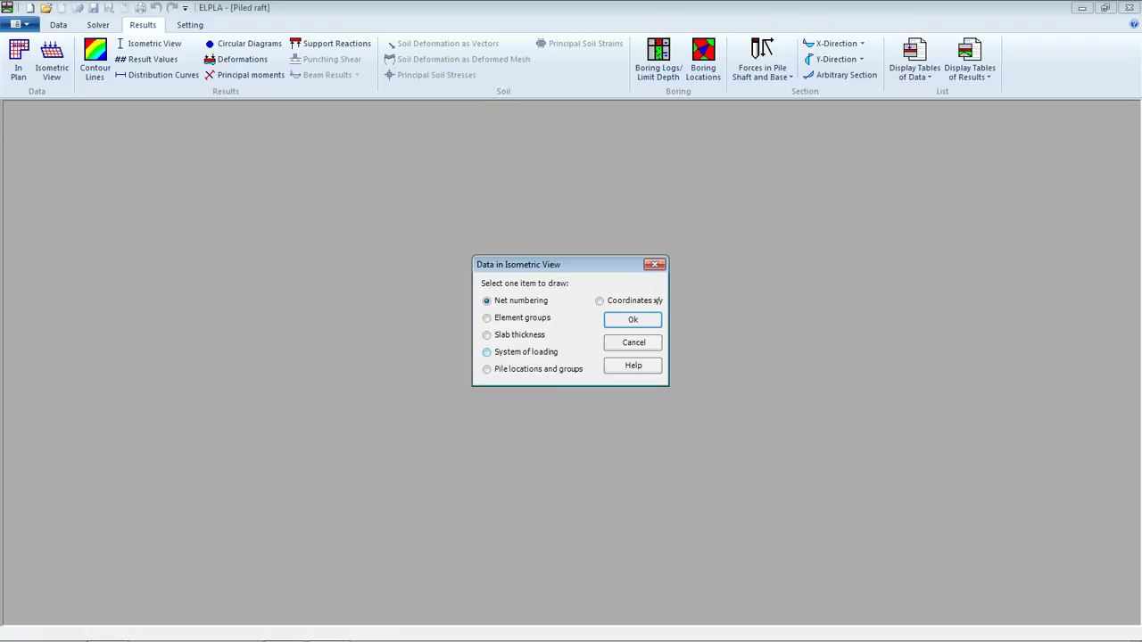
left_click(632, 319)
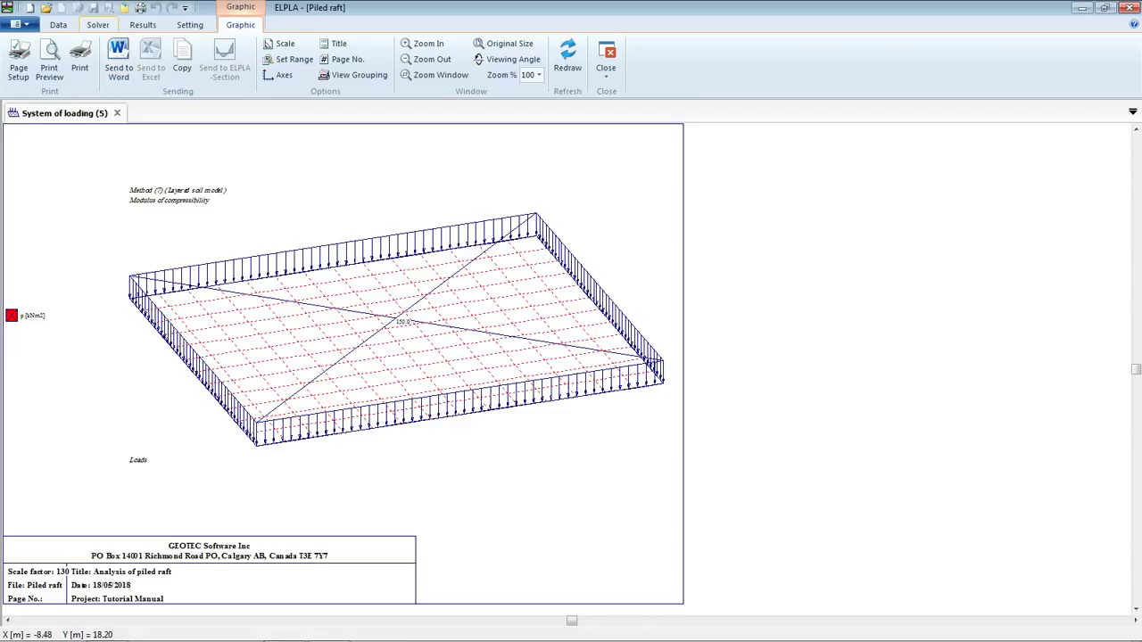
- Display the slab thickness and the pile locations and groups in separate isometric views
left_click(143, 24)
left_click(51, 62)
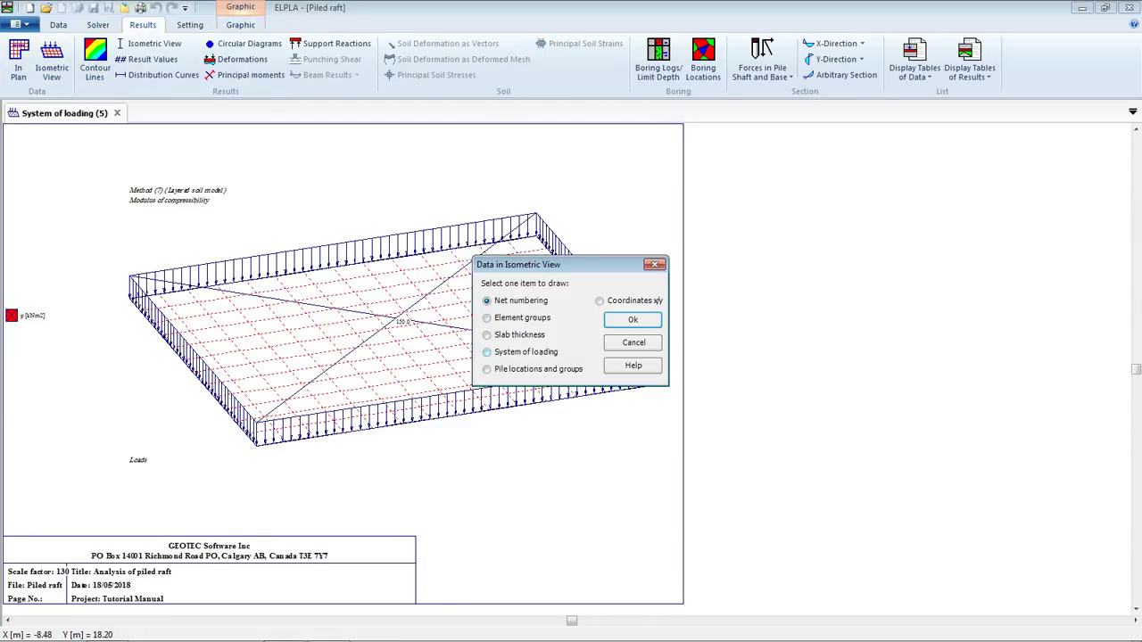
left_click(487, 334)
key("Return")
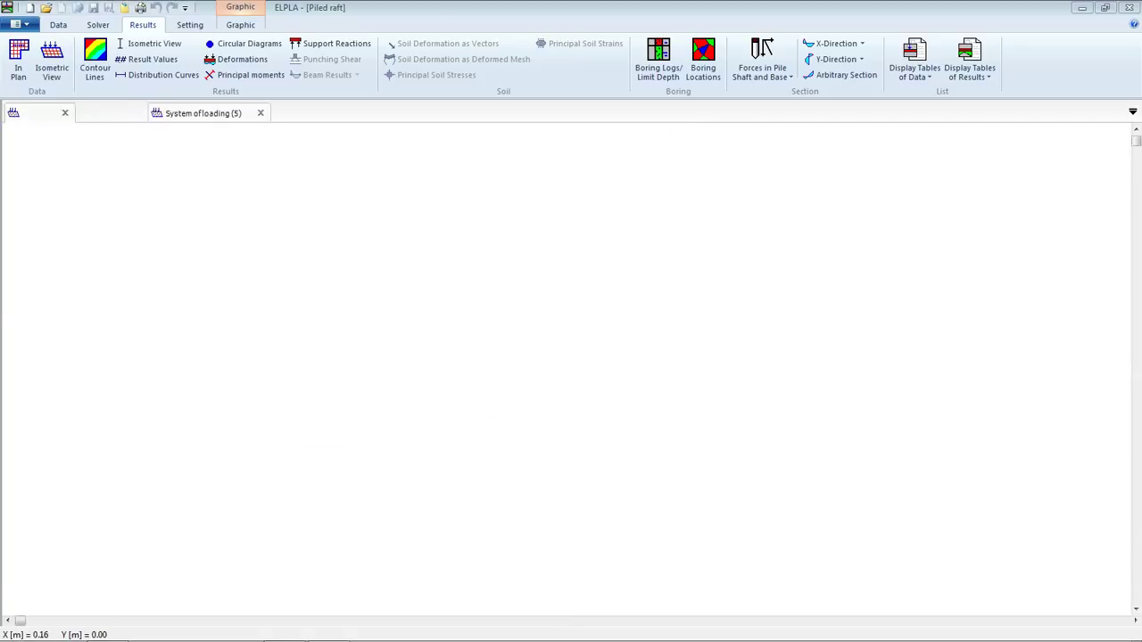
left_click(143, 24)
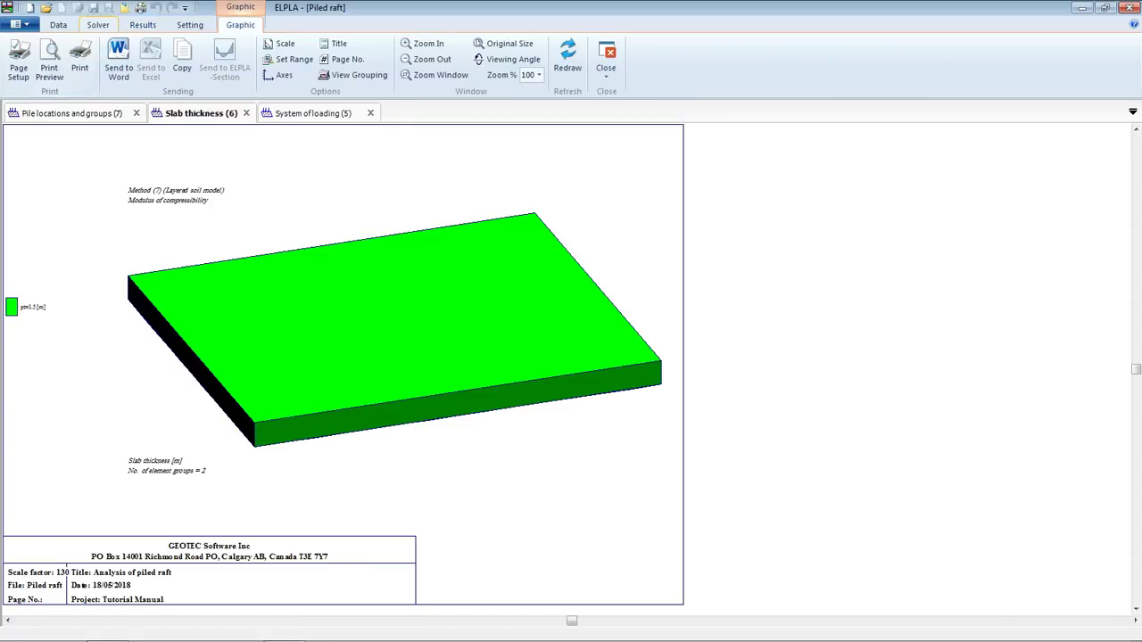
- Display the pile locations and groups in plan
left_click(142, 24)
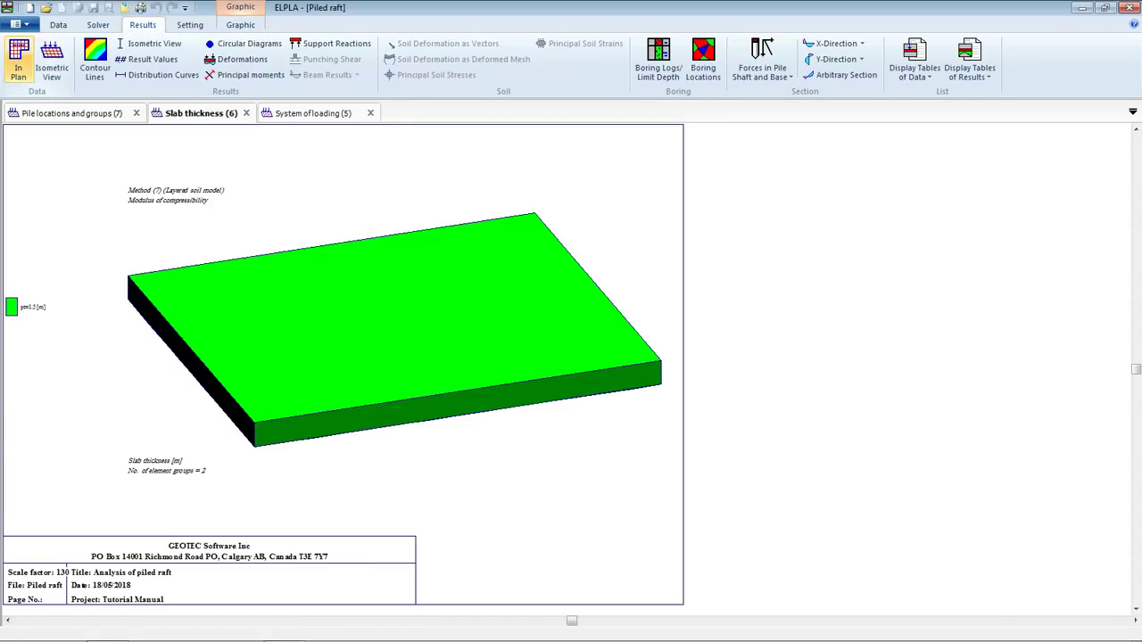
left_click(18, 63)
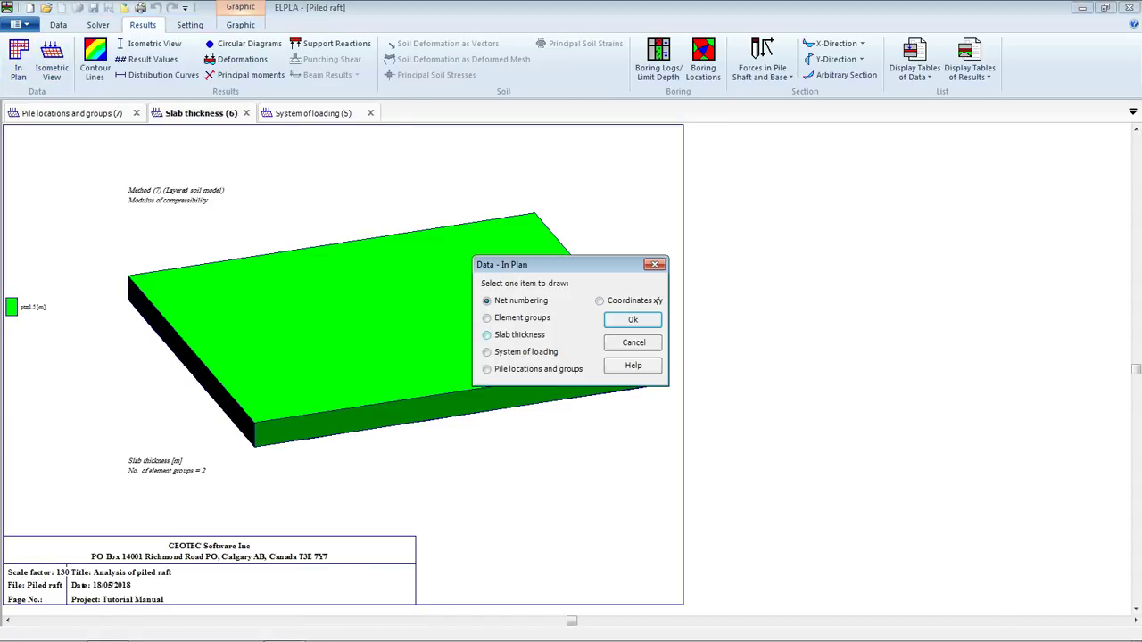
left_click(486, 368)
left_click(632, 319)
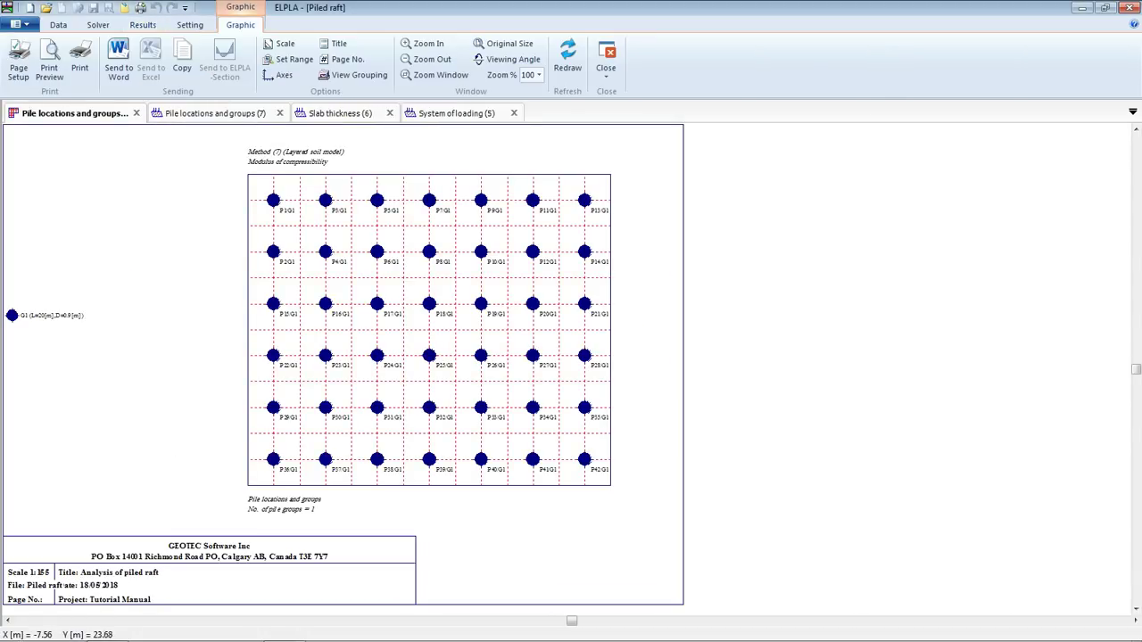
- Display the support reactions V of the piles and the raft settlements as contour lines
left_click(142, 24)
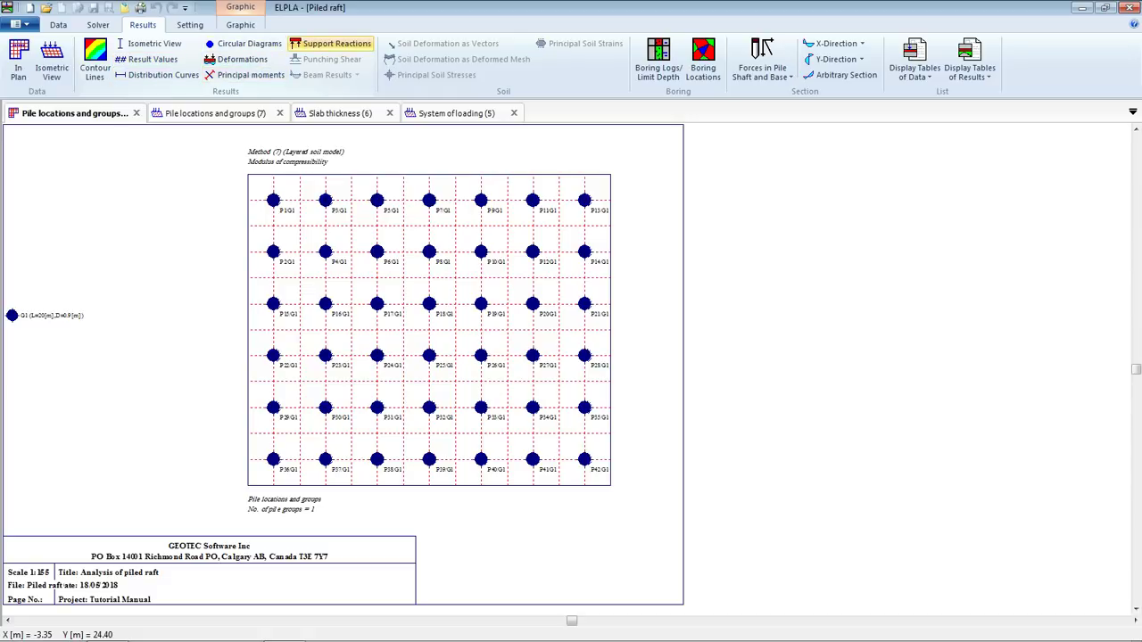
left_click(330, 42)
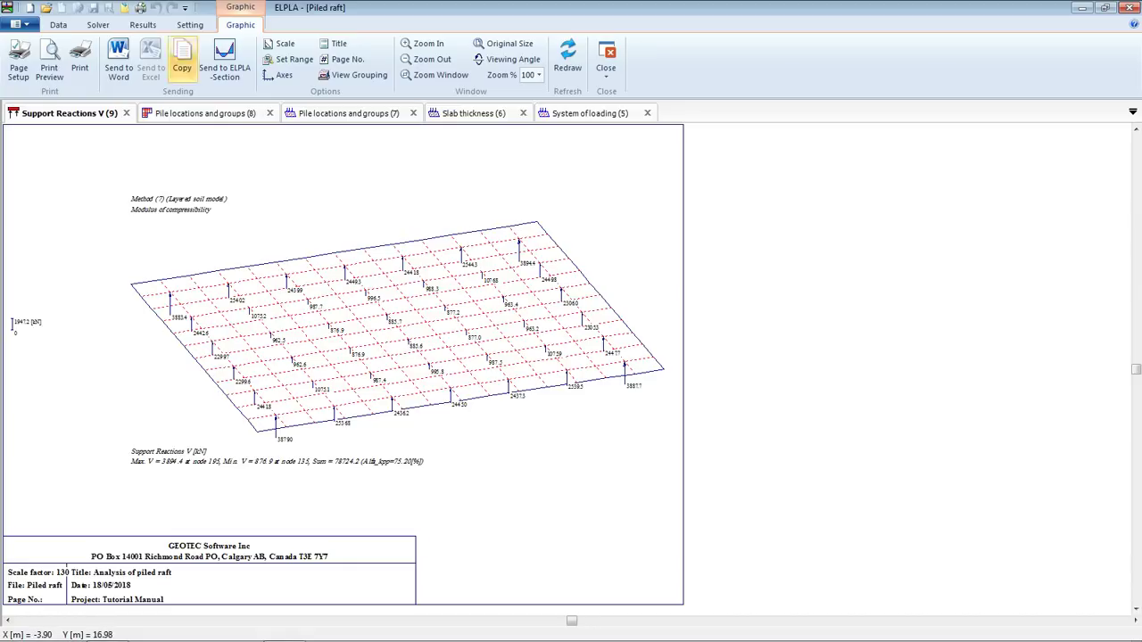
left_click(142, 24)
left_click(95, 62)
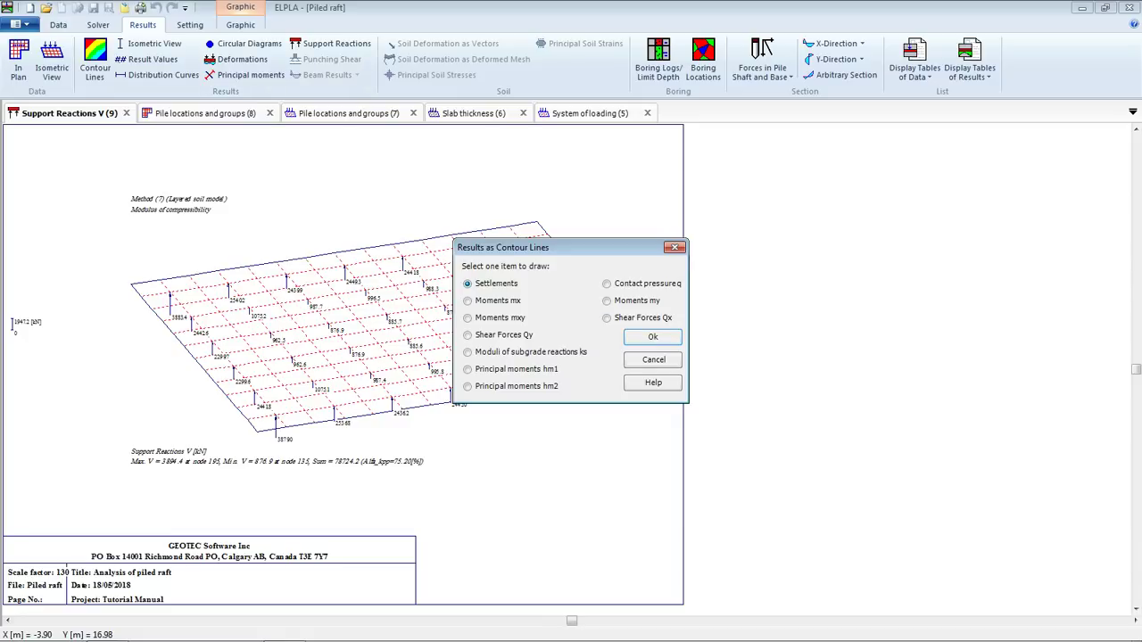
left_click(654, 334)
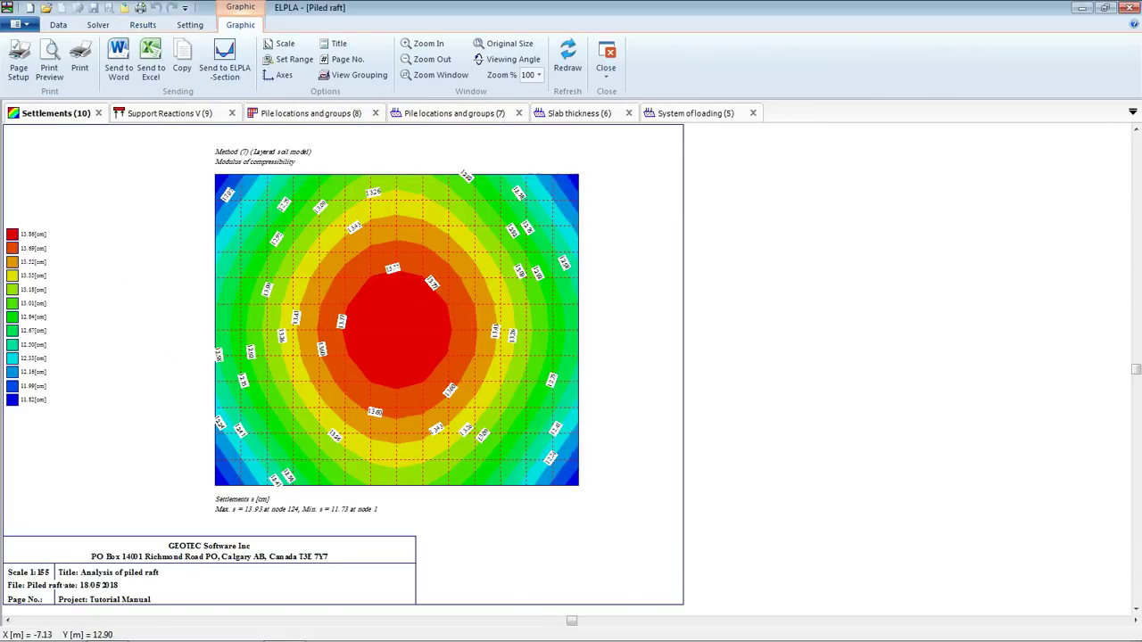
- Display the contact pressure q under the raft as contour lines
left_click(143, 24)
left_click(94, 62)
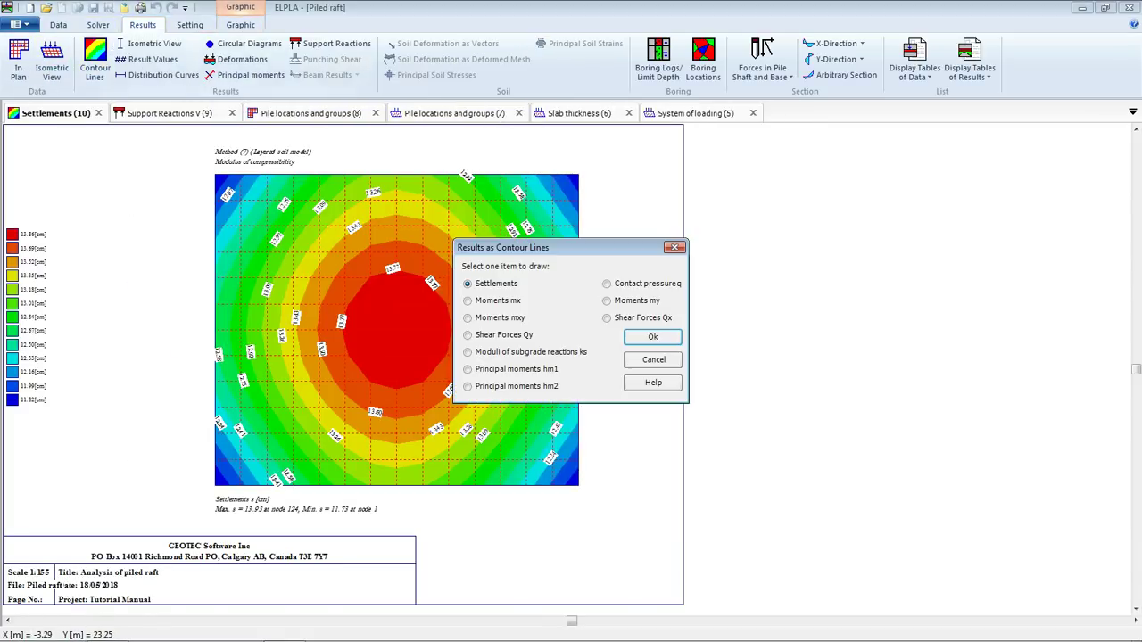
left_click(607, 282)
left_click(652, 336)
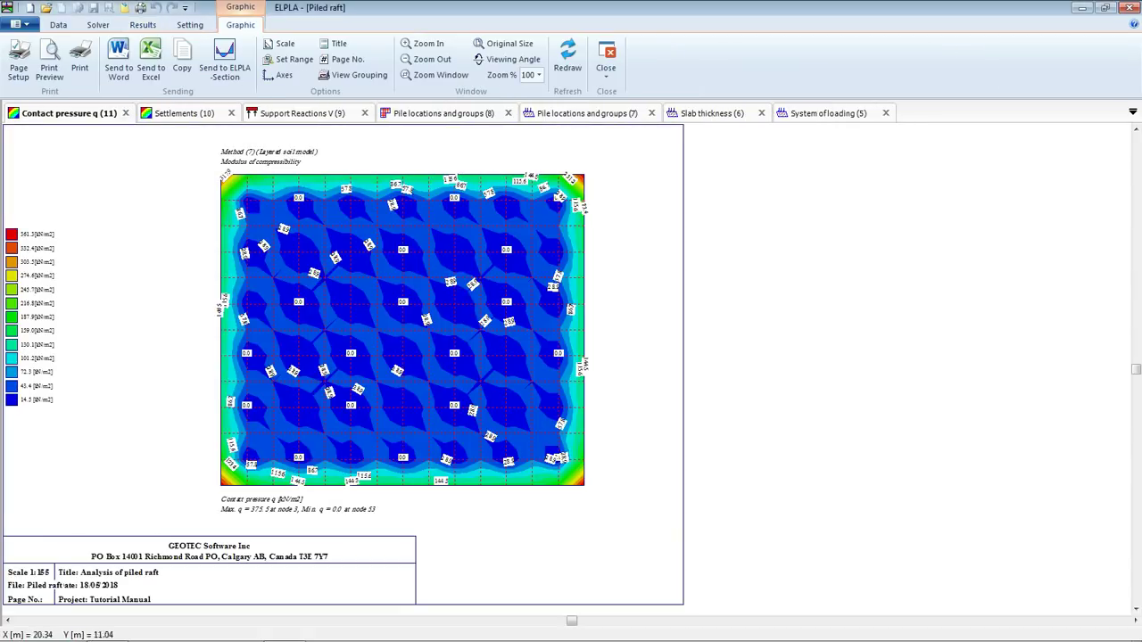
- Display the boring logs and limit depth drawing and set its A4 page orientation to portrait
left_click(143, 24)
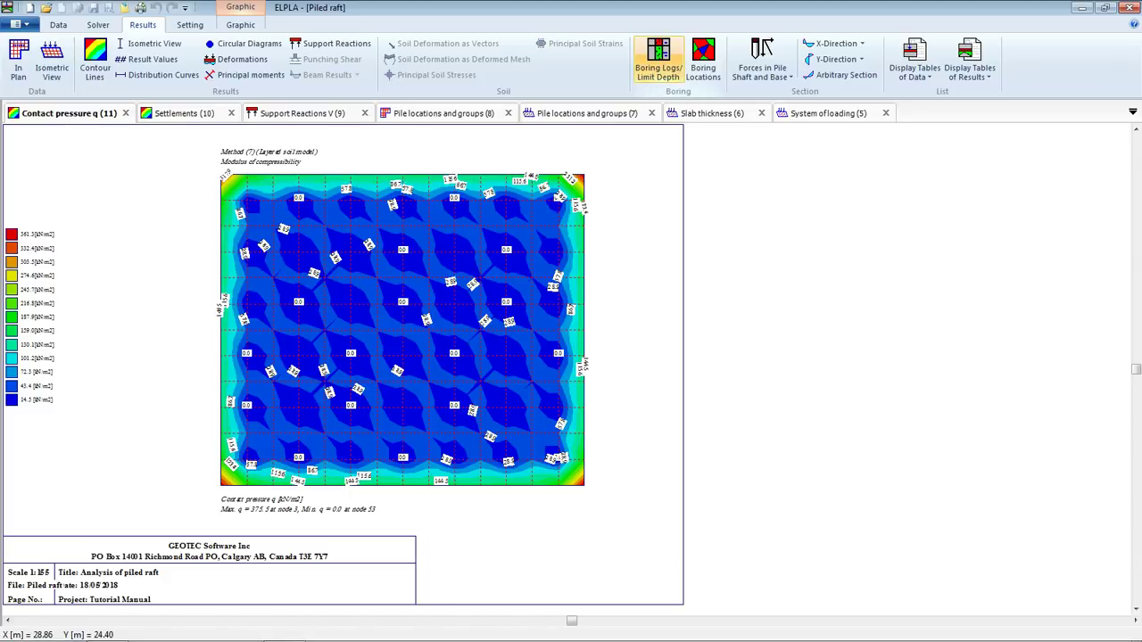
left_click(659, 59)
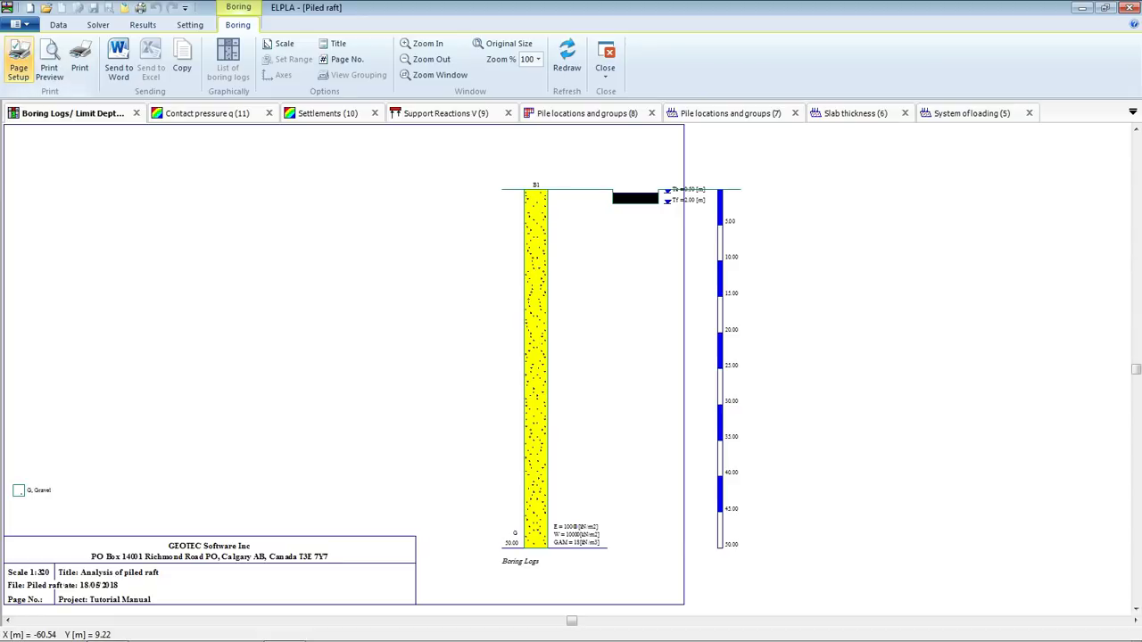
left_click(19, 61)
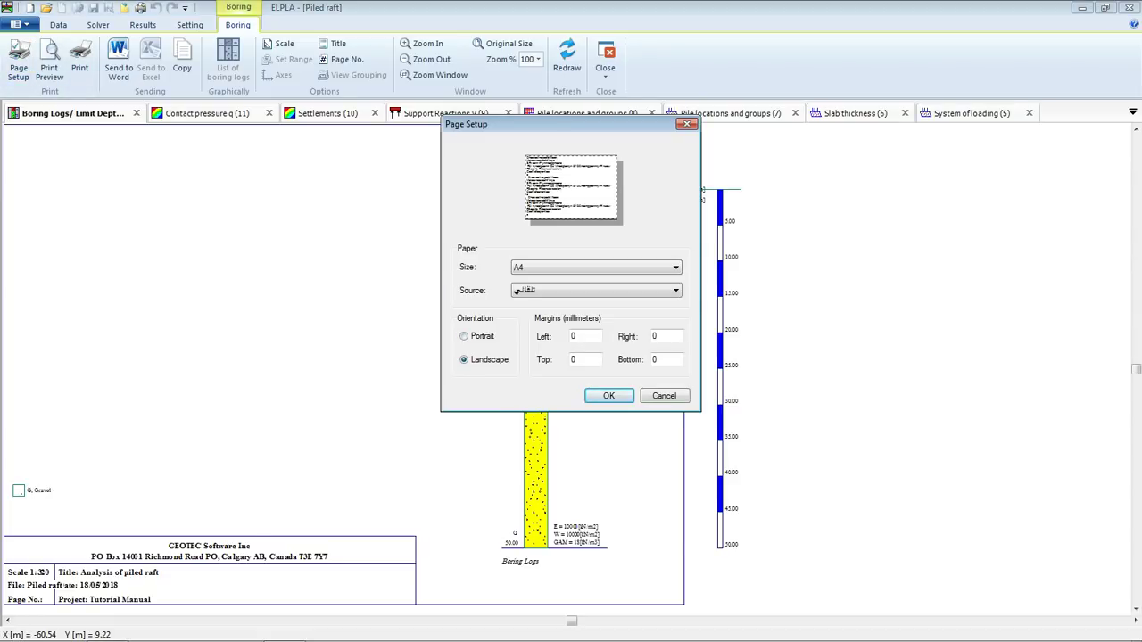
left_click(464, 337)
left_click(608, 395)
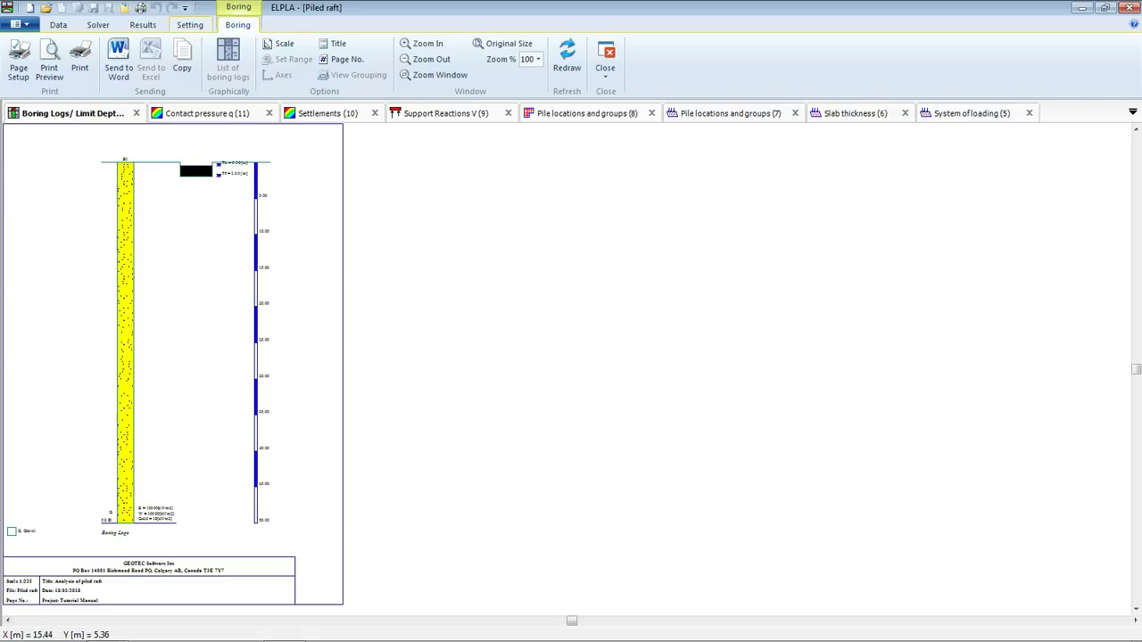
- Display the forces in pile shaft and base for pile No. 1, labelled P1
left_click(143, 24)
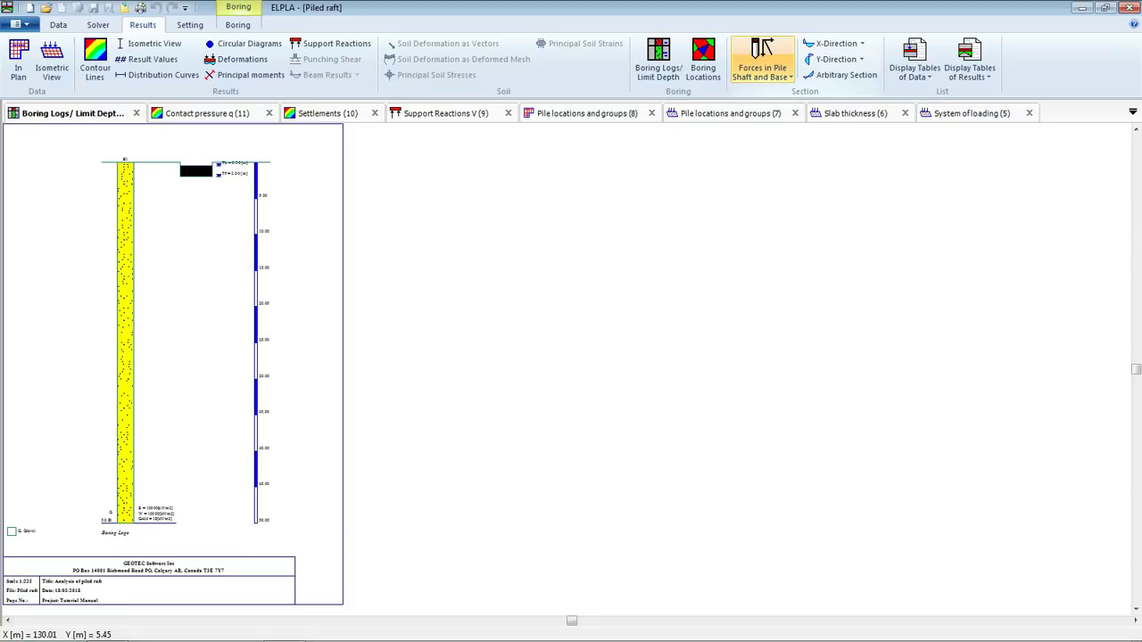
left_click(762, 63)
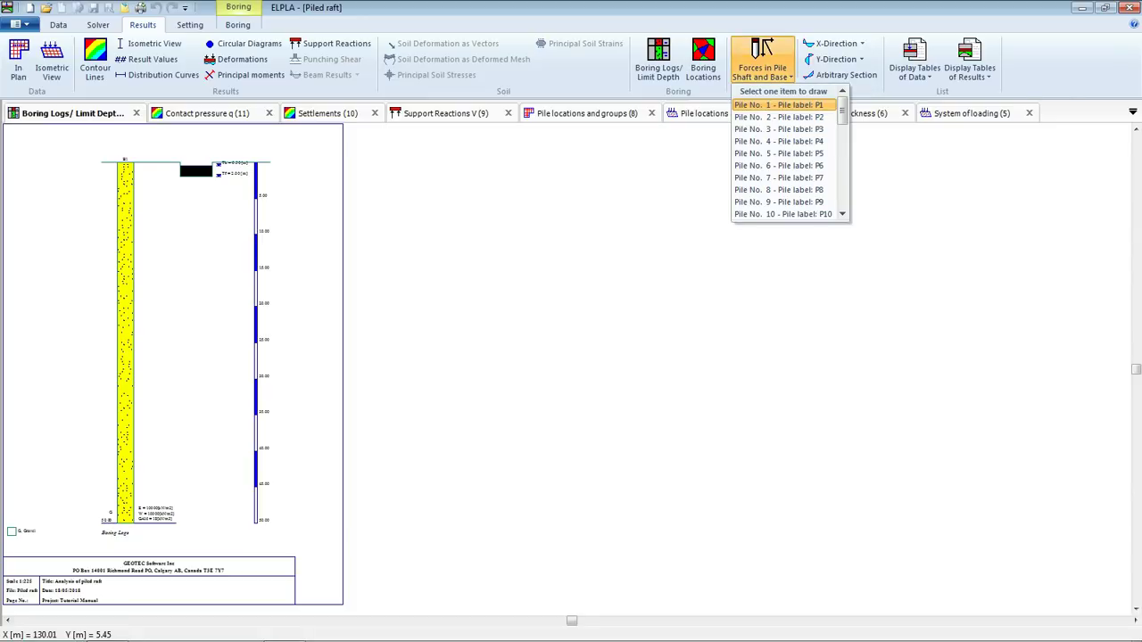
left_click(778, 104)
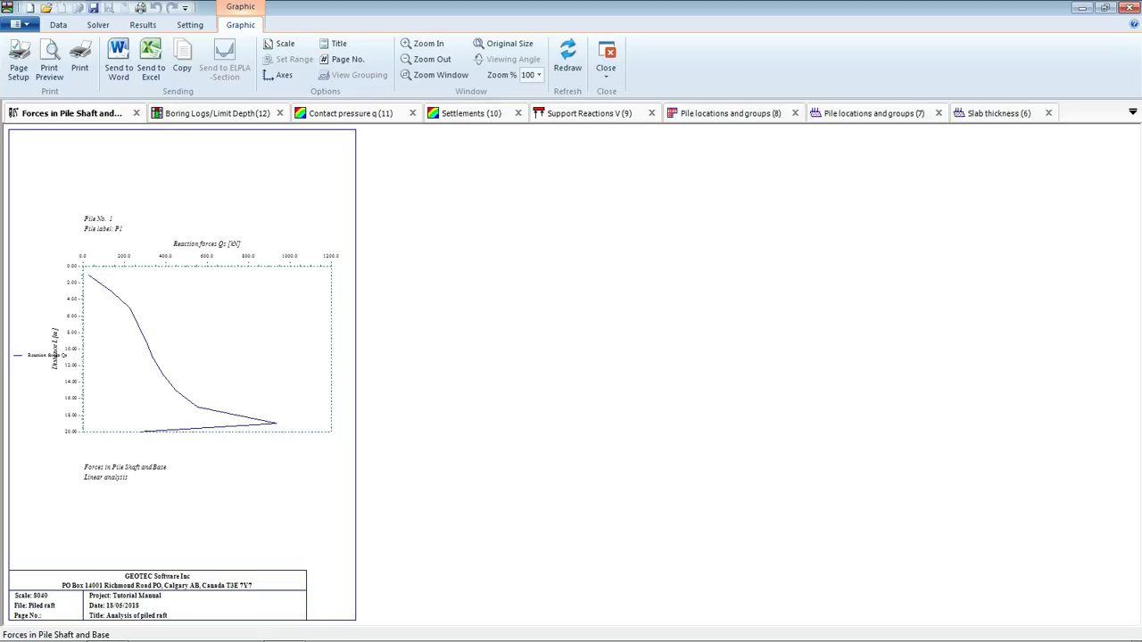
left_click(143, 24)
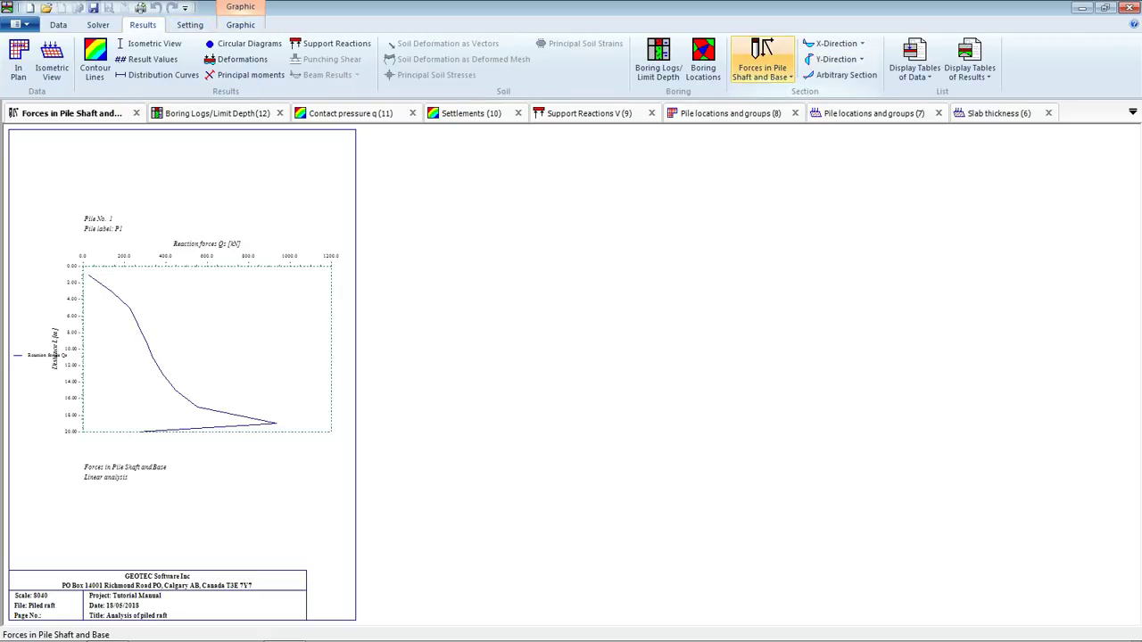